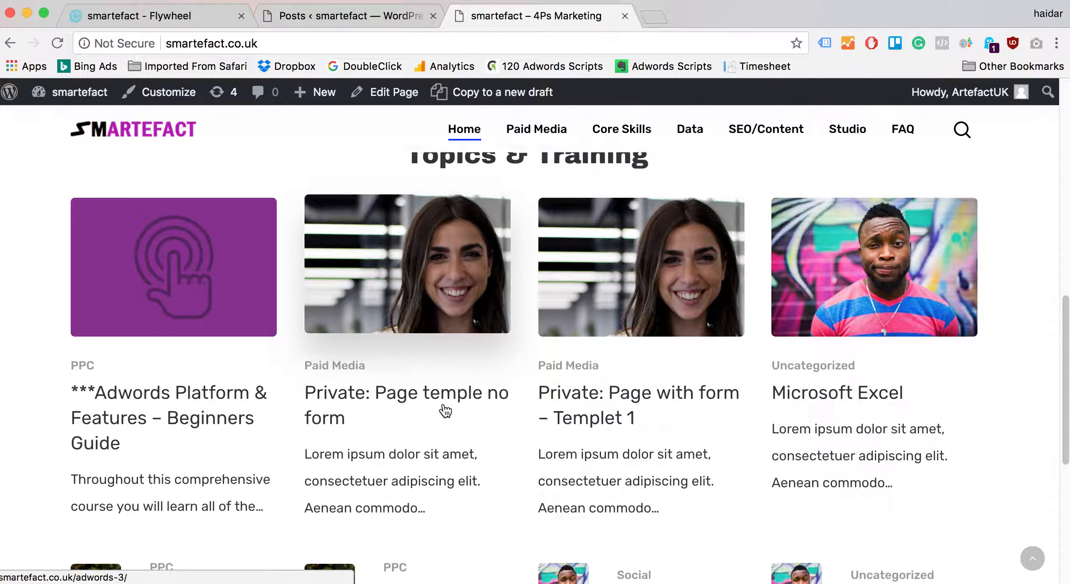
# Switch from the live site to the WordPress admin and open the post categories page
pyautogui.scroll(-2, 444, 409)
pyautogui.scroll(2, 444, 409)
pyautogui.click(353, 17)
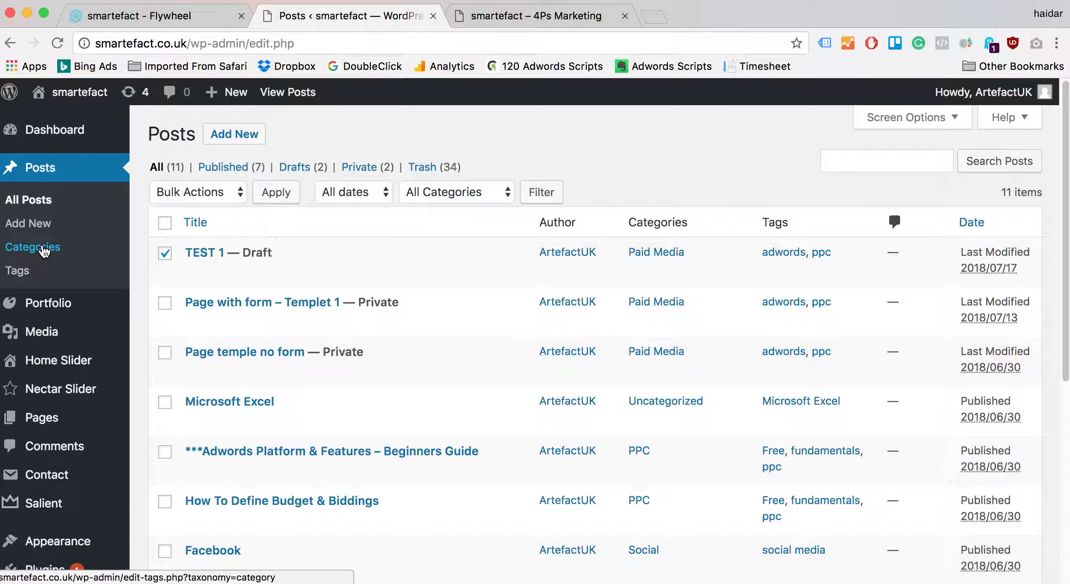
pyautogui.click(44, 251)
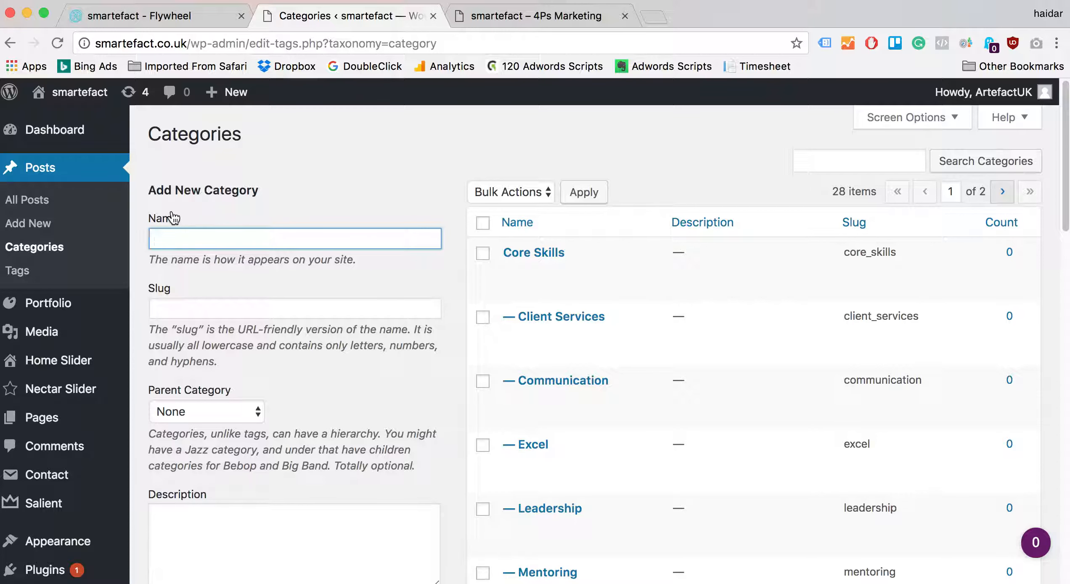
# Examine the existing post categories, including their parent-child hierarchy, slugs and post counts
pyautogui.scroll(-1, 400, 340)
pyautogui.scroll(-4, 597, 376)
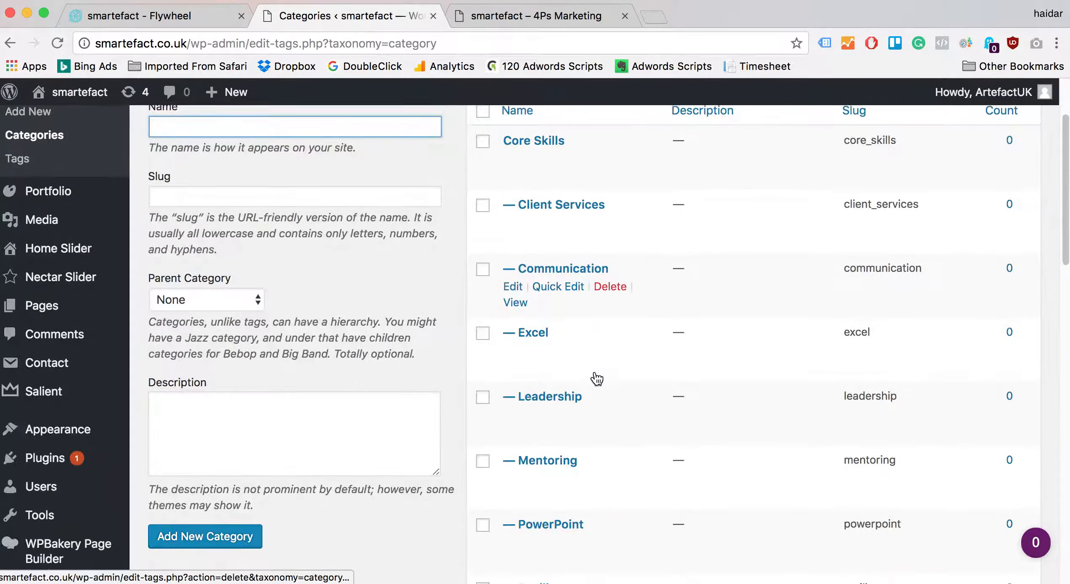
pyautogui.scroll(-15, 597, 376)
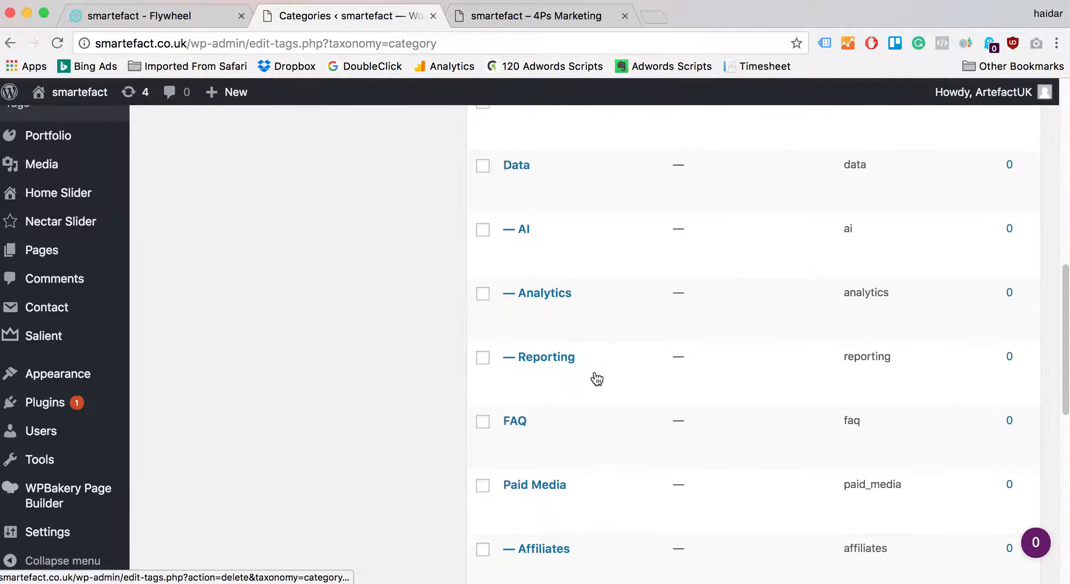
pyautogui.scroll(-6, 595, 374)
pyautogui.scroll(10, 596, 375)
pyautogui.scroll(-7, 595, 375)
pyautogui.scroll(-4, 595, 370)
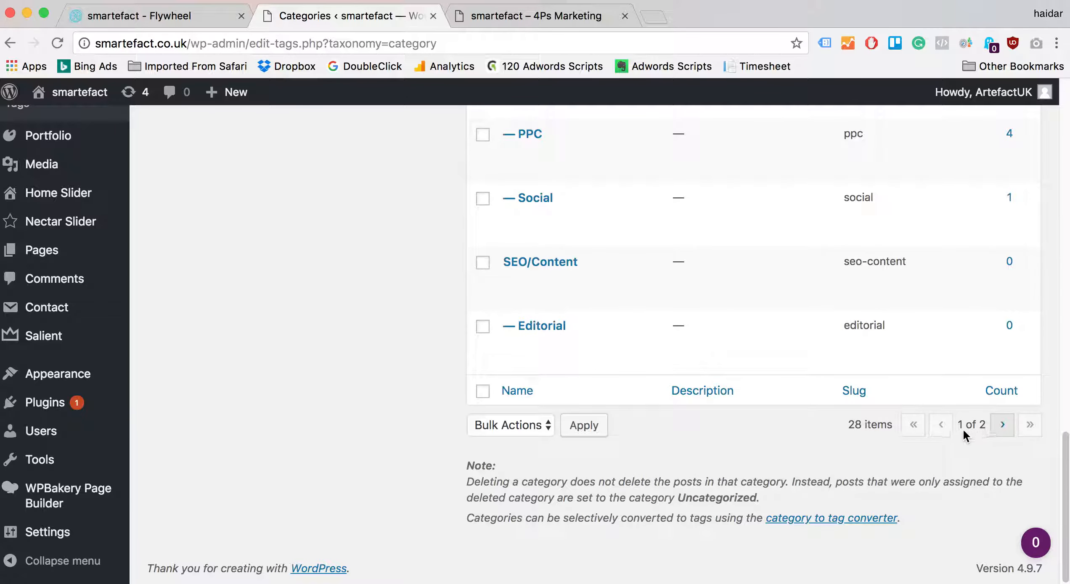
pyautogui.scroll(12, 368, 390)
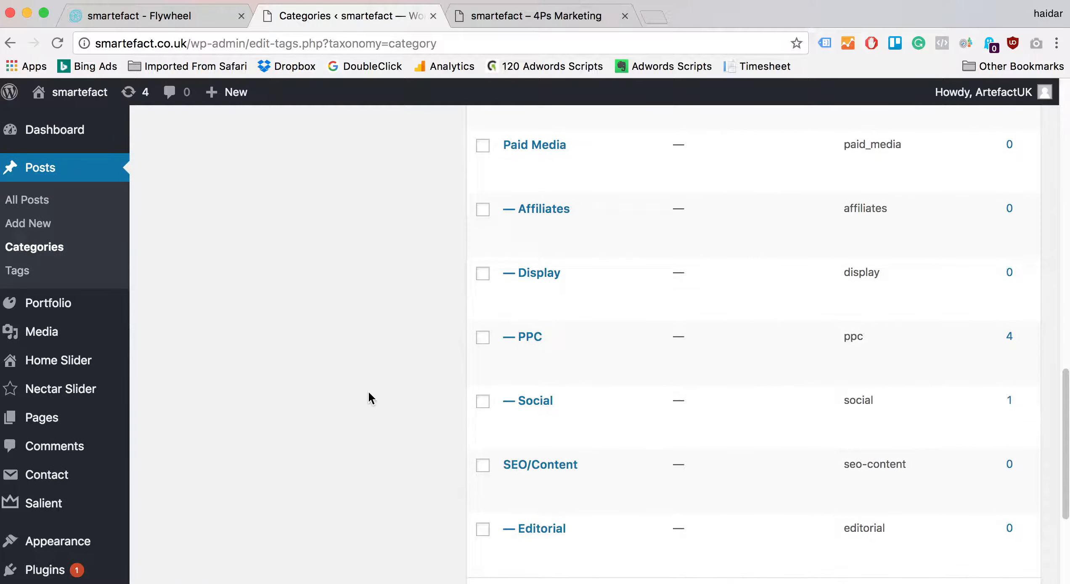
pyautogui.scroll(10, 368, 390)
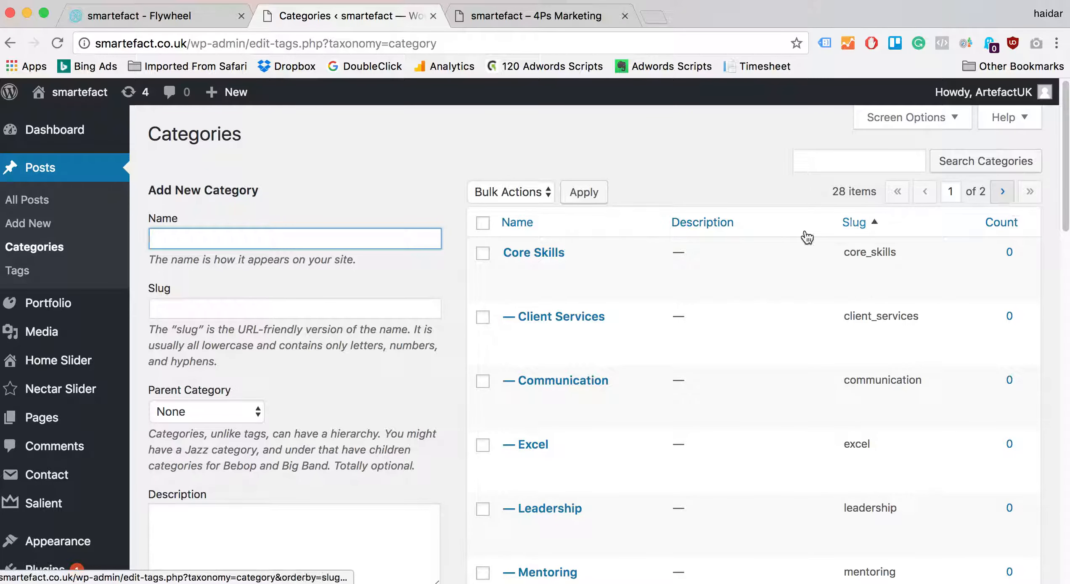
# Enter Test Cat as the new category's name and test_cat as its slug
pyautogui.click(214, 237)
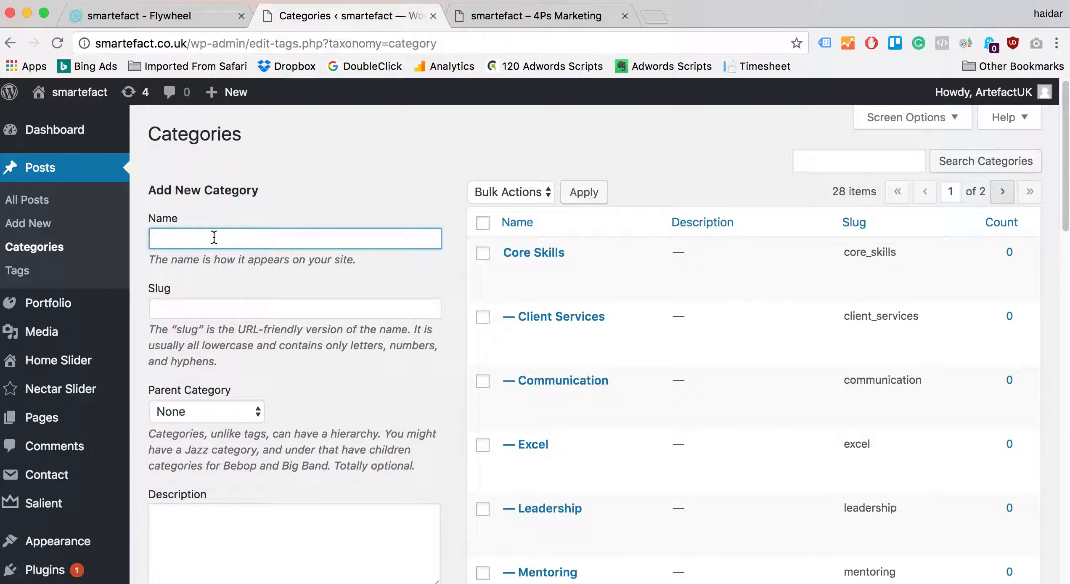
pyautogui.write('test Cat')
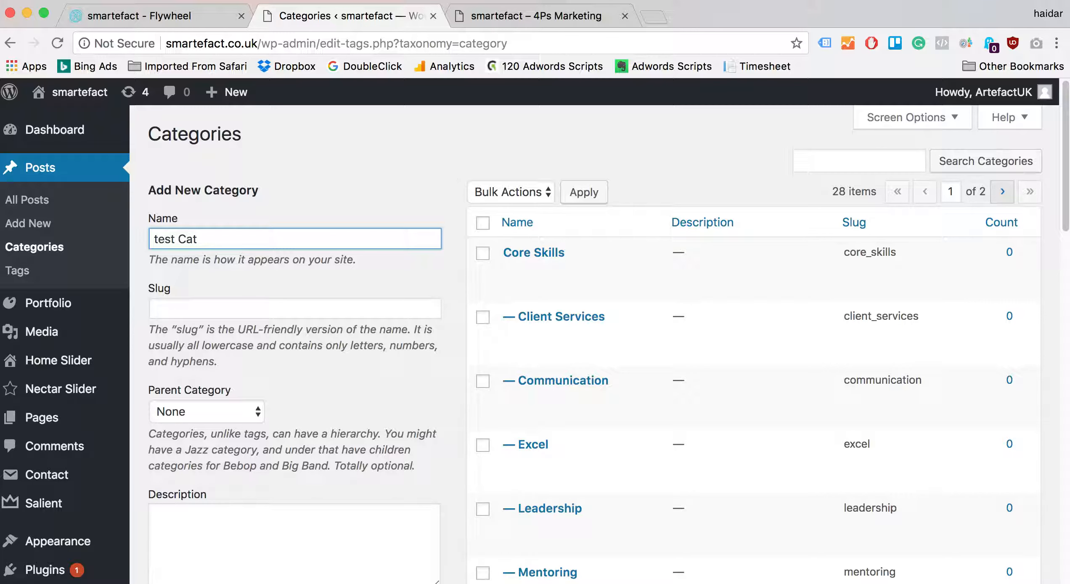
pyautogui.press('BackSpace')
pyautogui.write('T')
pyautogui.click(207, 305)
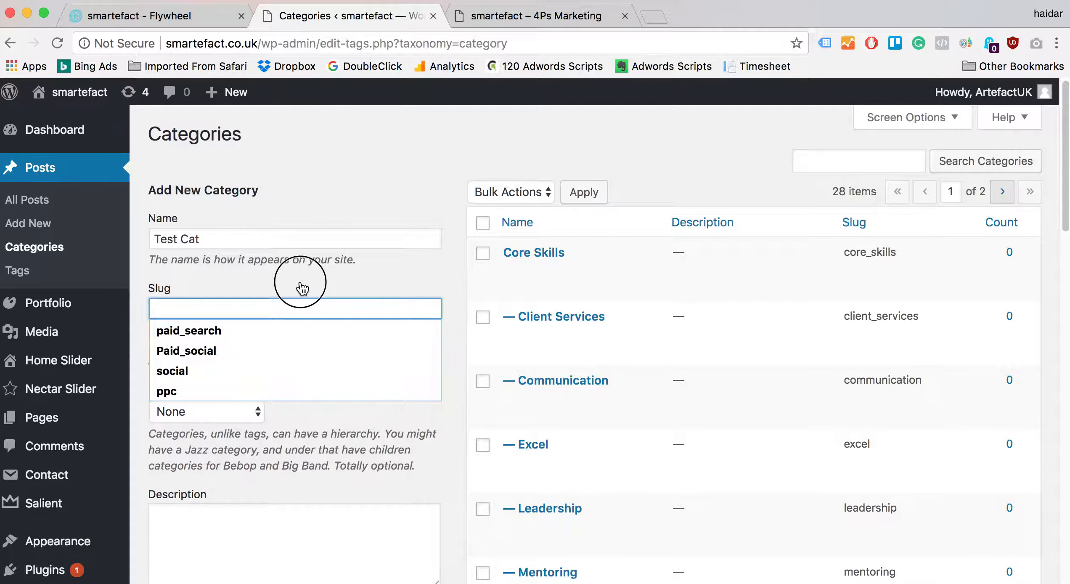
pyautogui.press('Escape')
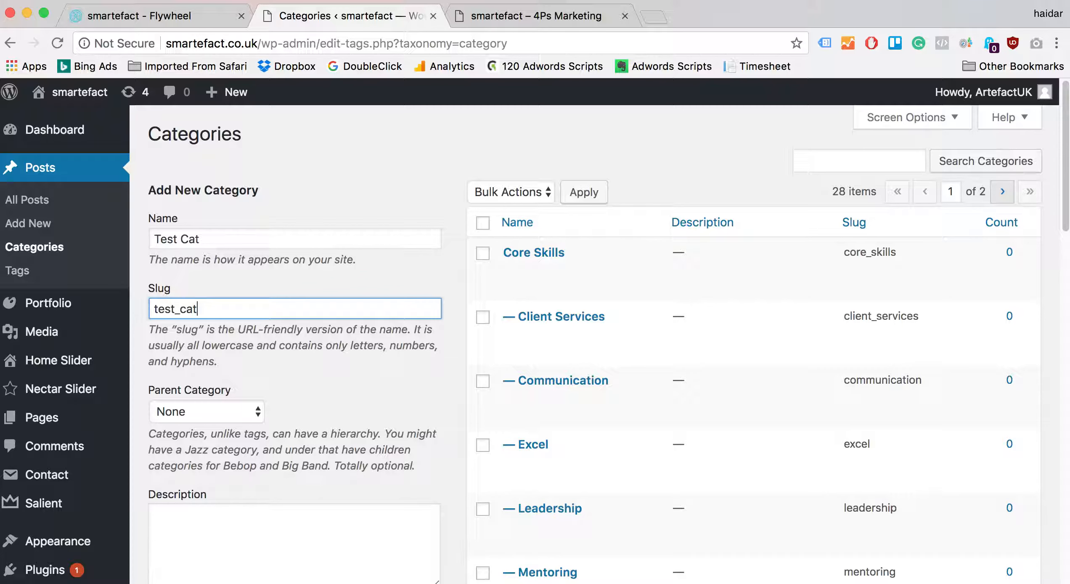
pyautogui.click(331, 379)
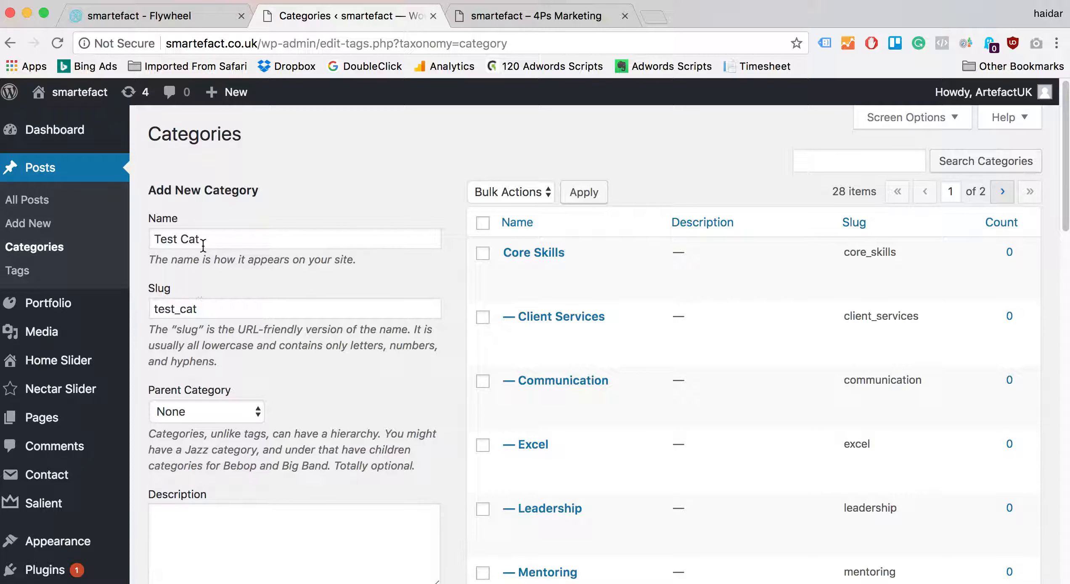
# Try Core Skills as the new category's parent, and return the parent category to None
pyautogui.scroll(-3, 256, 424)
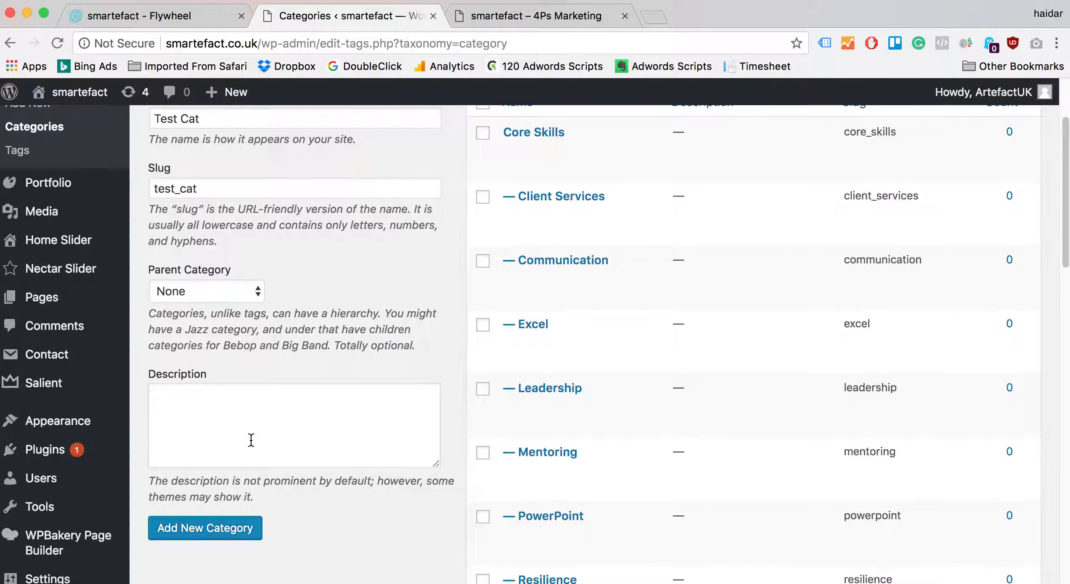
pyautogui.click(256, 292)
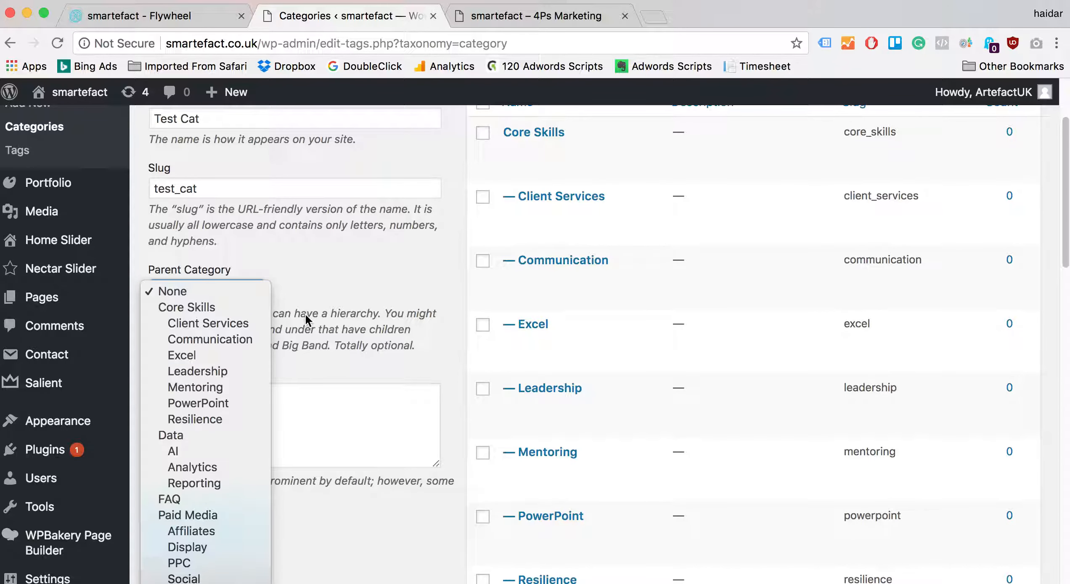
pyautogui.click(330, 288)
pyautogui.scroll(3, 330, 289)
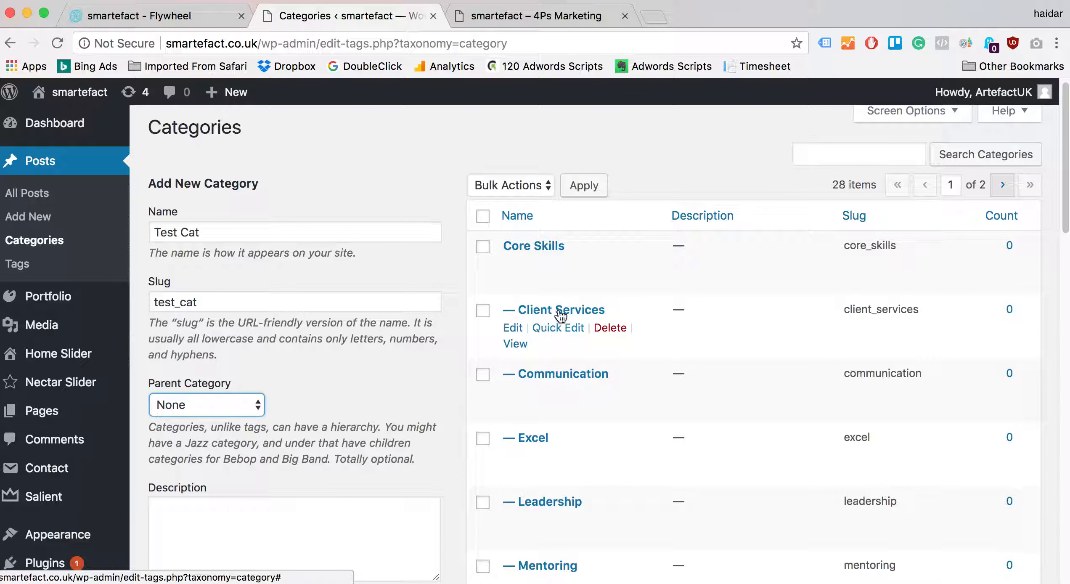
pyautogui.click(260, 409)
pyautogui.click(247, 422)
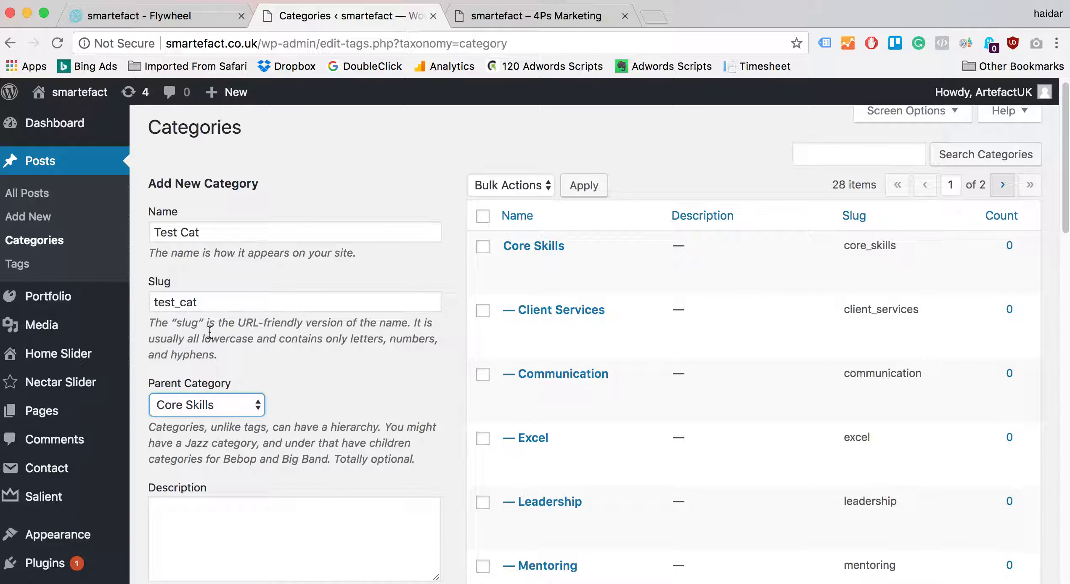
pyautogui.click(222, 395)
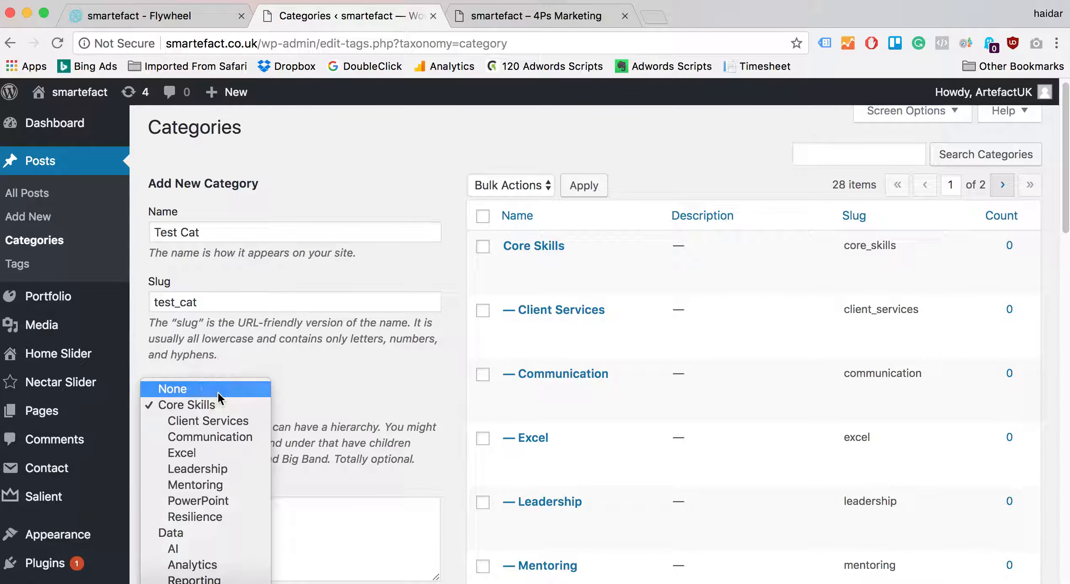
pyautogui.click(219, 390)
# Add Test Cat to the site's post categories with the entered details
pyautogui.scroll(-8, 546, 382)
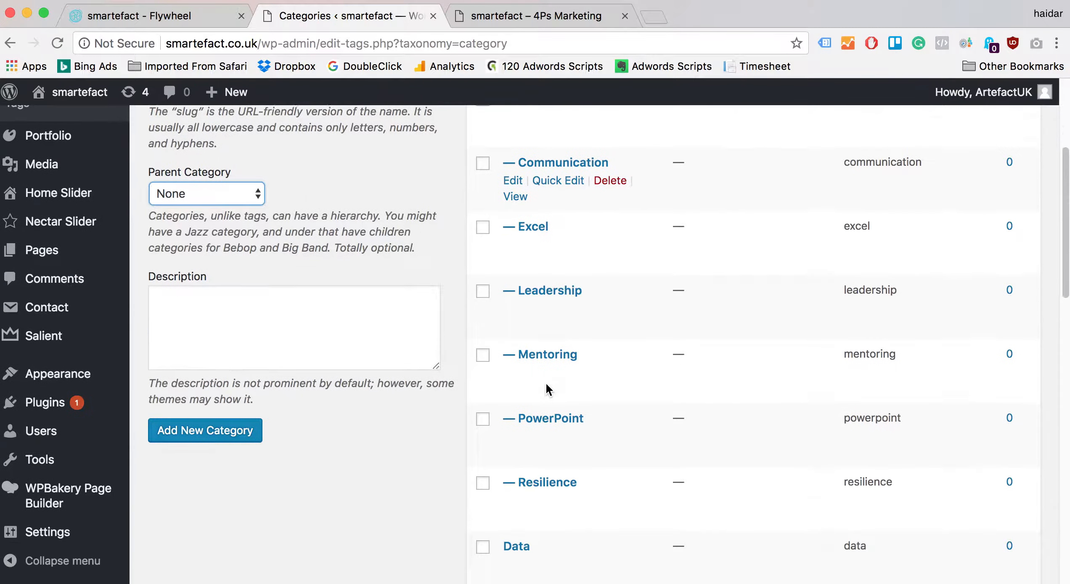
pyautogui.scroll(15, 546, 382)
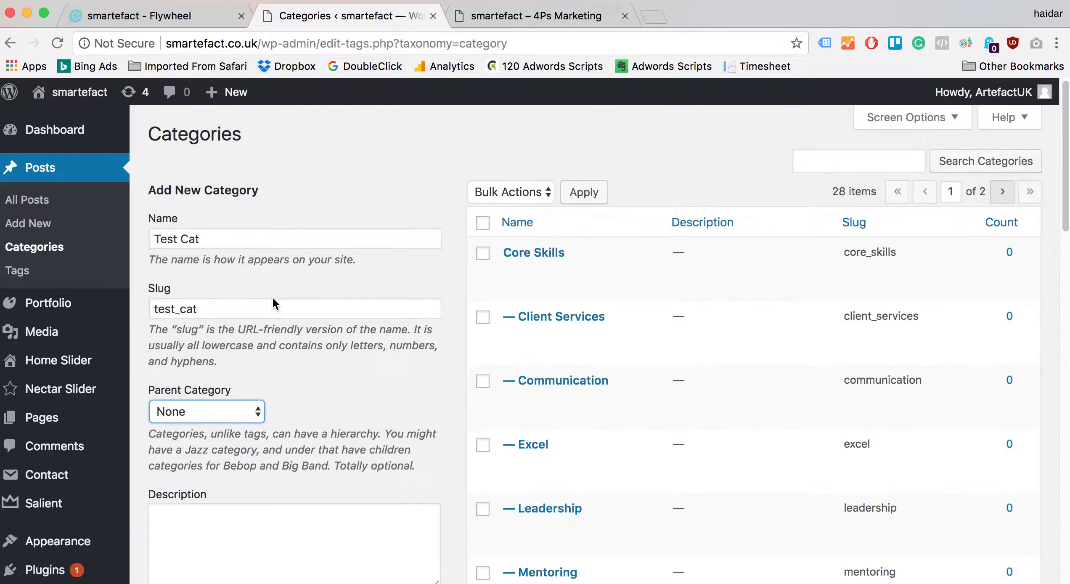
pyautogui.scroll(-6, 273, 297)
pyautogui.scroll(-1, 272, 297)
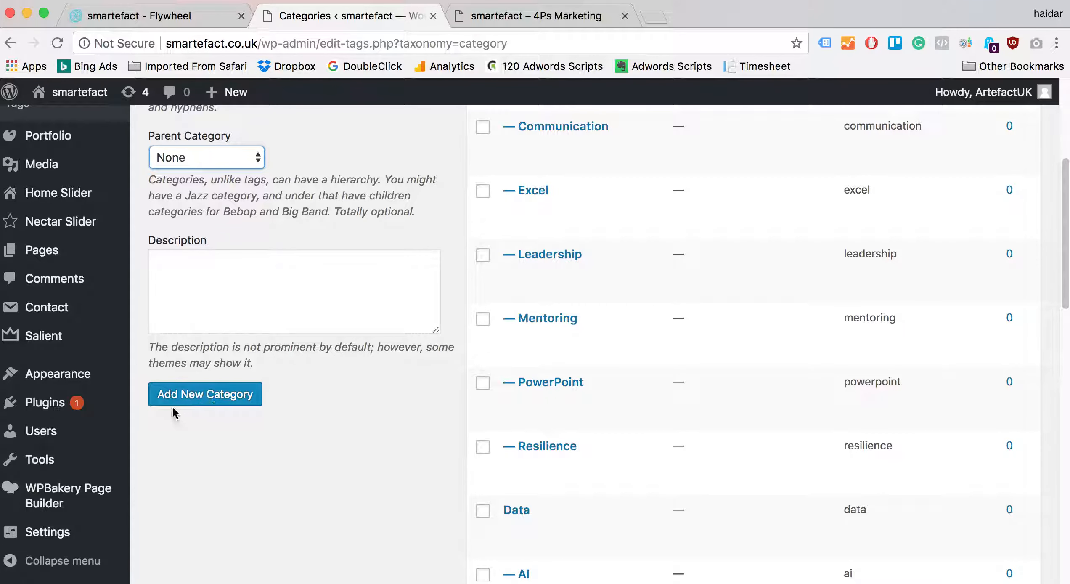
pyautogui.click(198, 400)
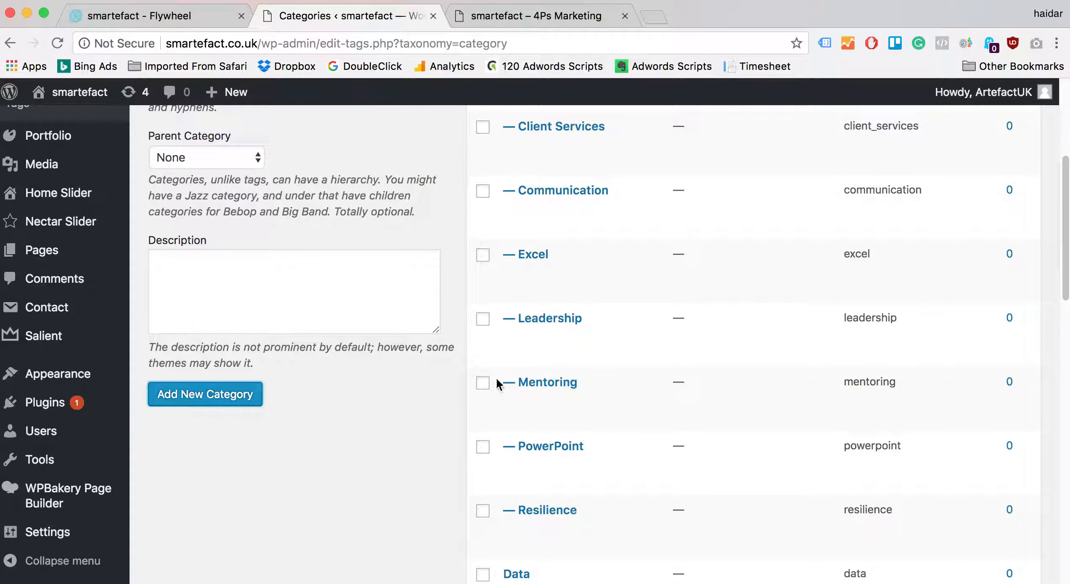
pyautogui.scroll(10, 476, 379)
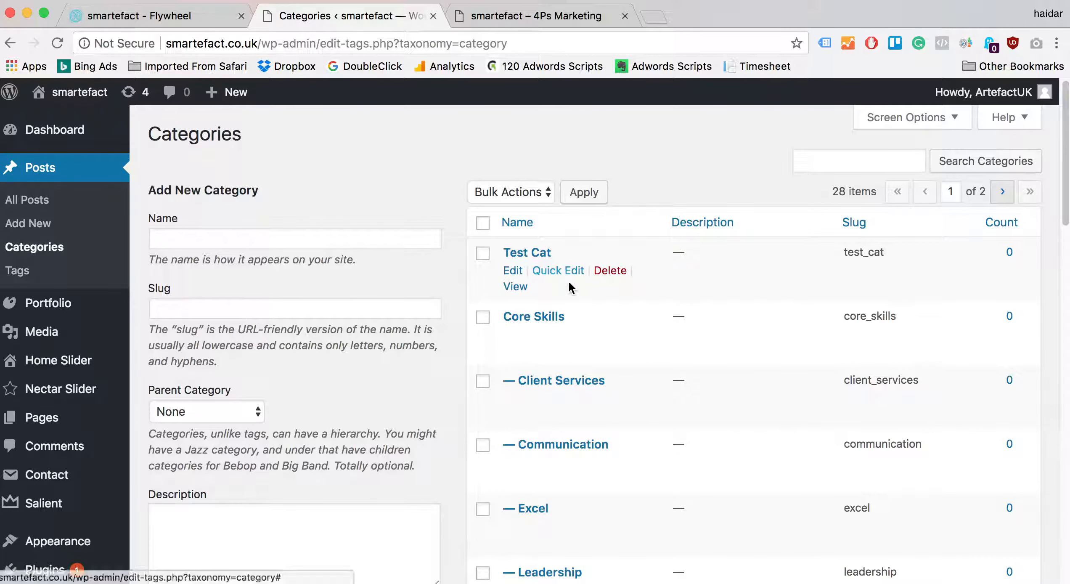
# View the Display category page under Paid Media on the live site
pyautogui.click(537, 17)
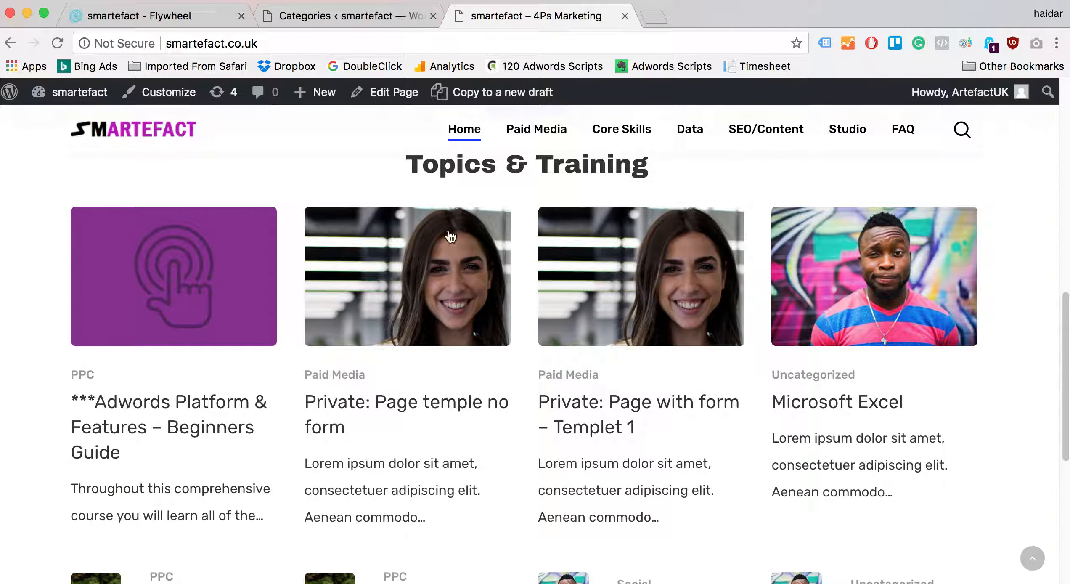
pyautogui.scroll(5, 437, 324)
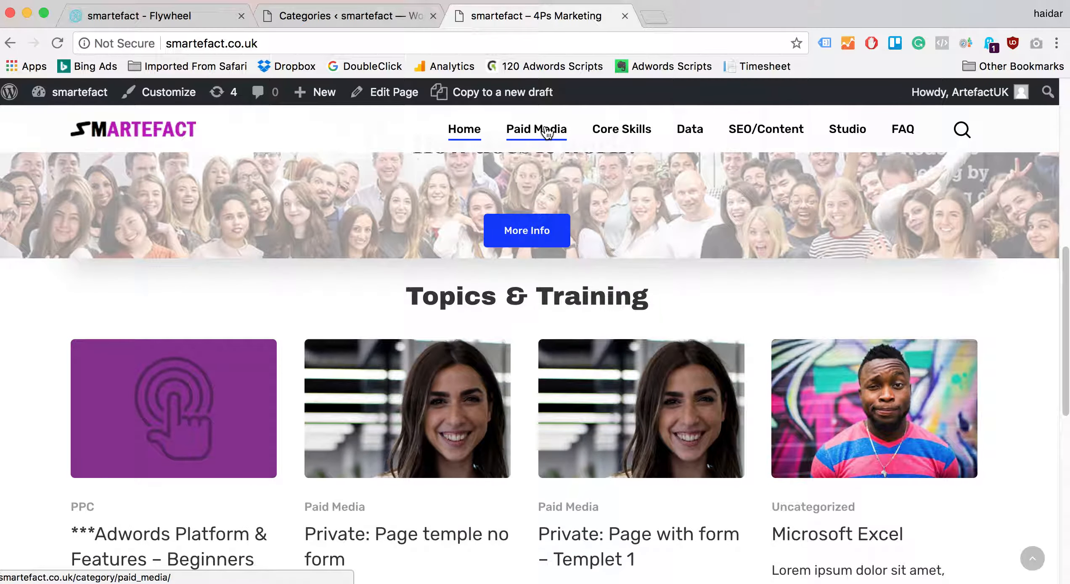
pyautogui.moveTo(542, 141)
pyautogui.click(543, 201)
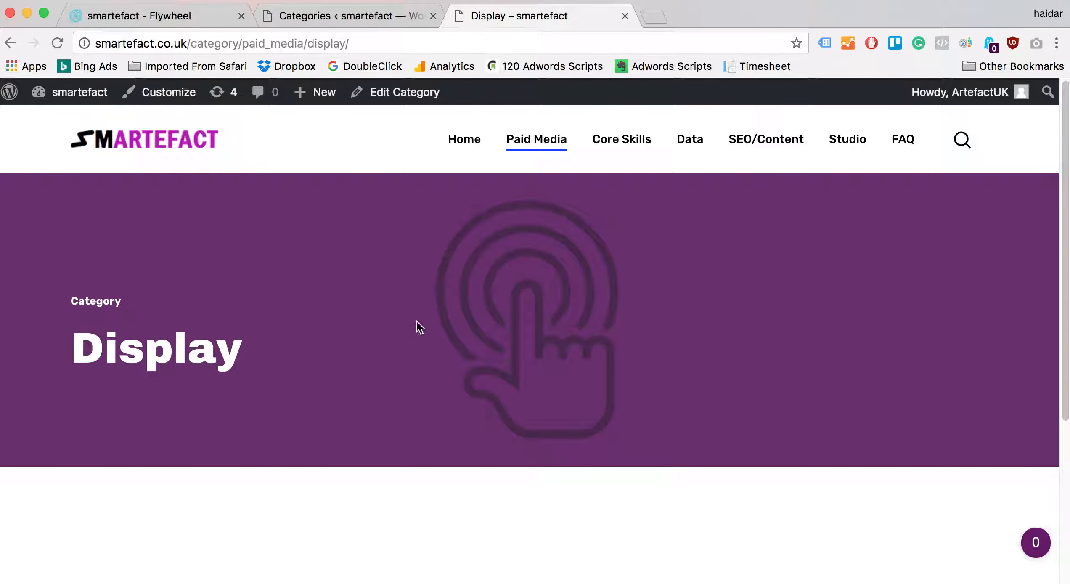
# Open the Test Cat category for editing and bring up the file chooser for its category header image
pyautogui.click(324, 16)
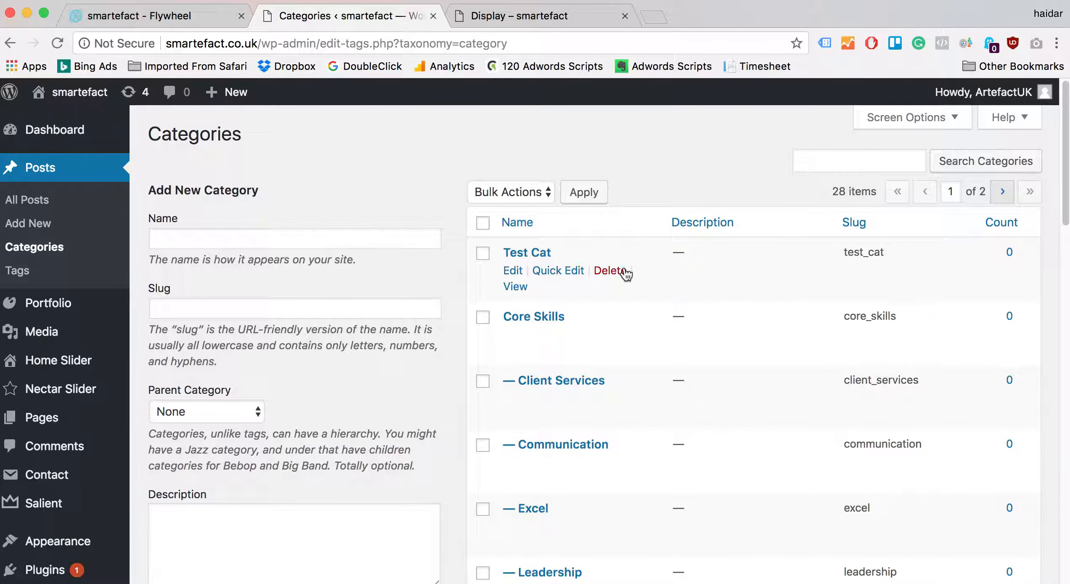
pyautogui.click(512, 271)
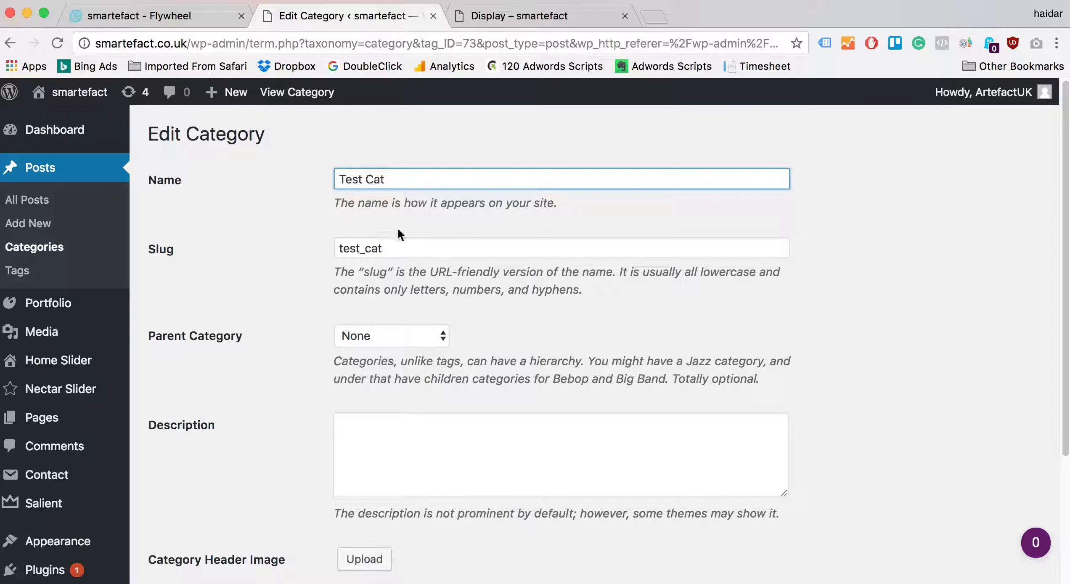
pyautogui.scroll(-3, 437, 387)
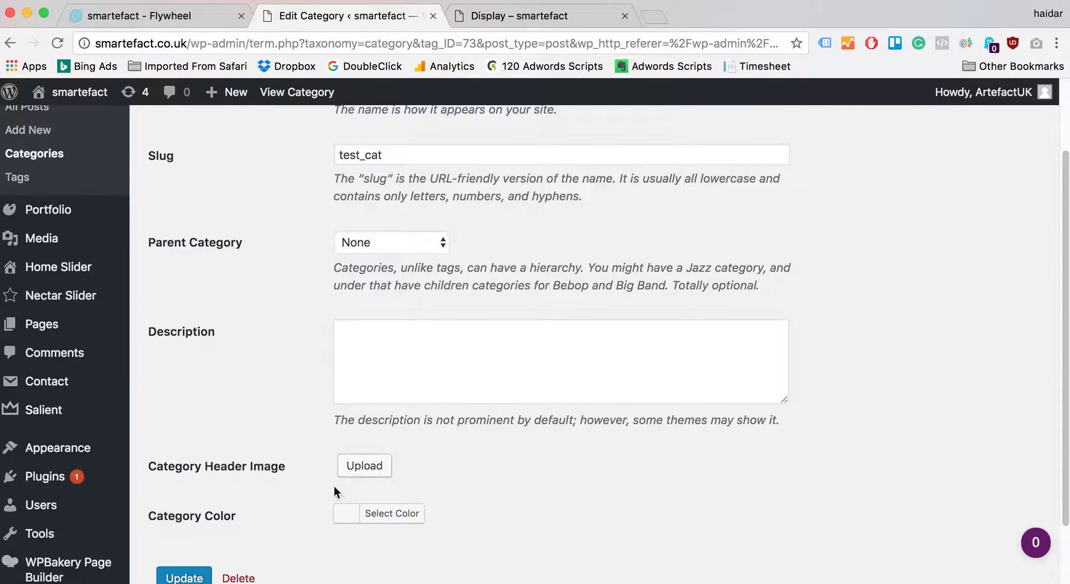
pyautogui.click(379, 469)
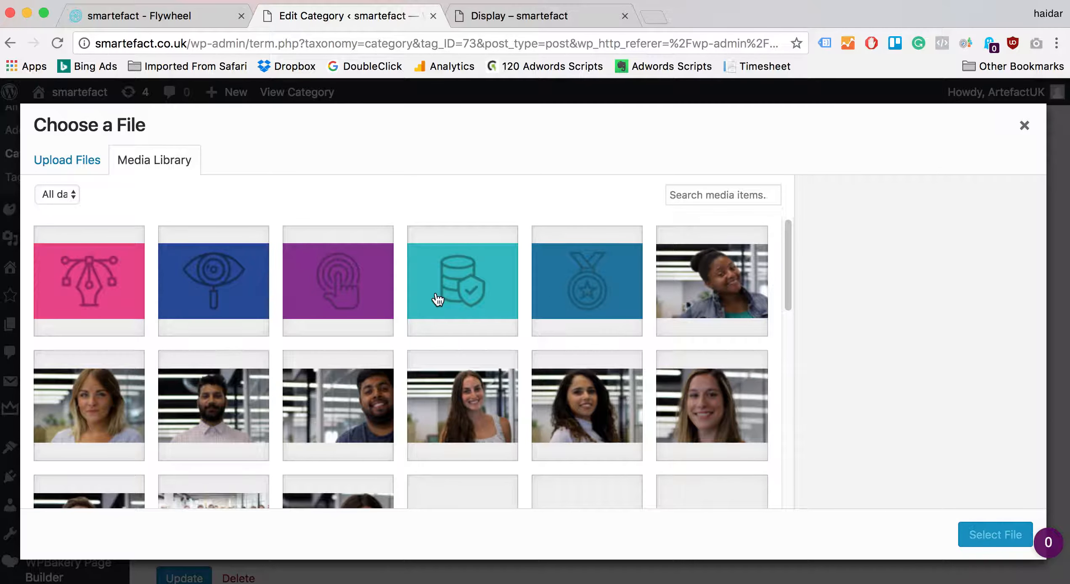
# Check the details of smartefact-headers-coreskills.png and select smartefact-headers-data.png in the media library
pyautogui.click(582, 281)
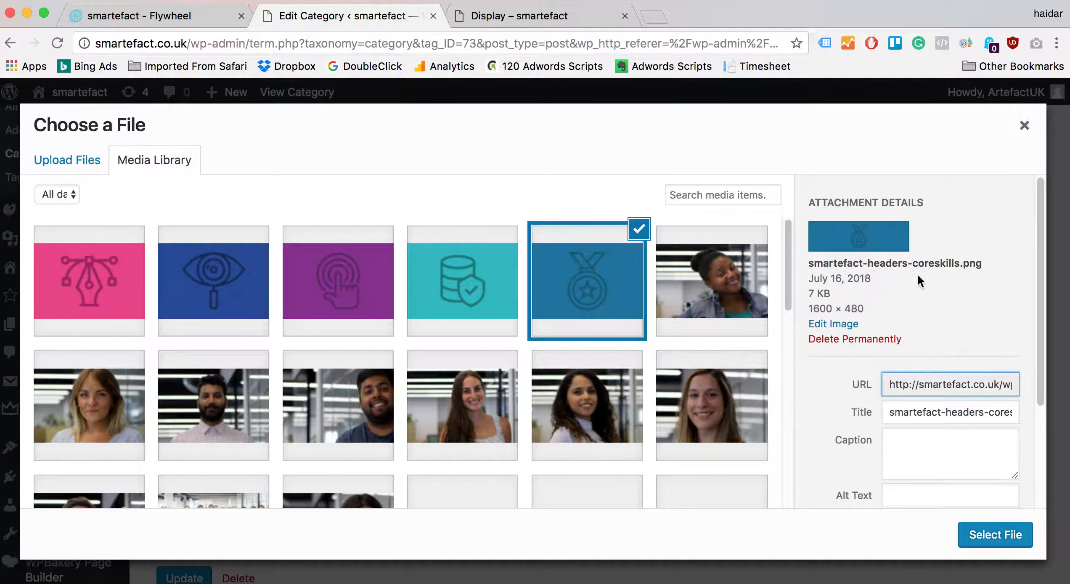
pyautogui.moveTo(919, 264); pyautogui.dragTo(954, 263)
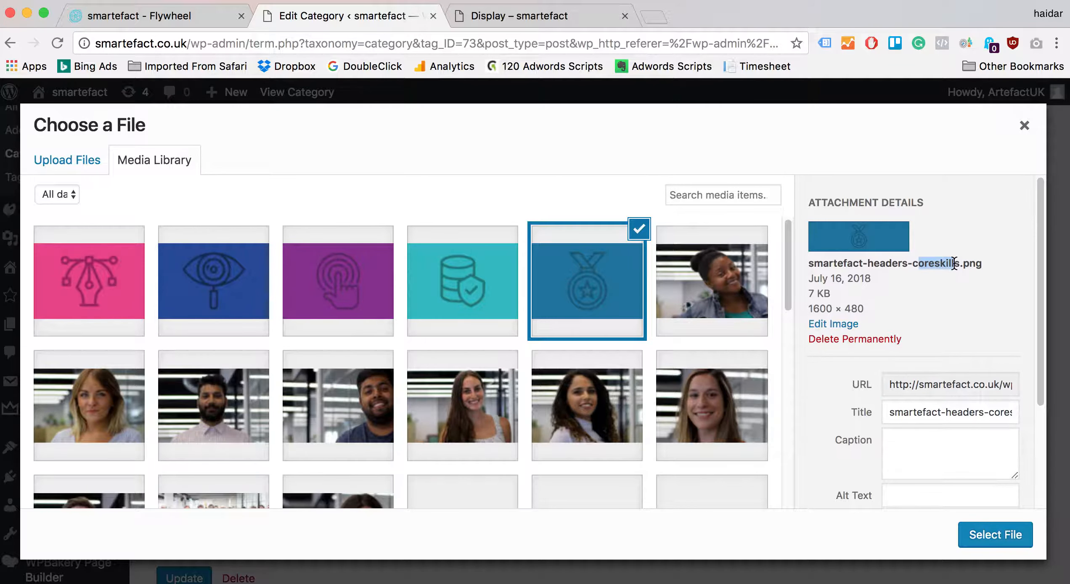
pyautogui.click(478, 279)
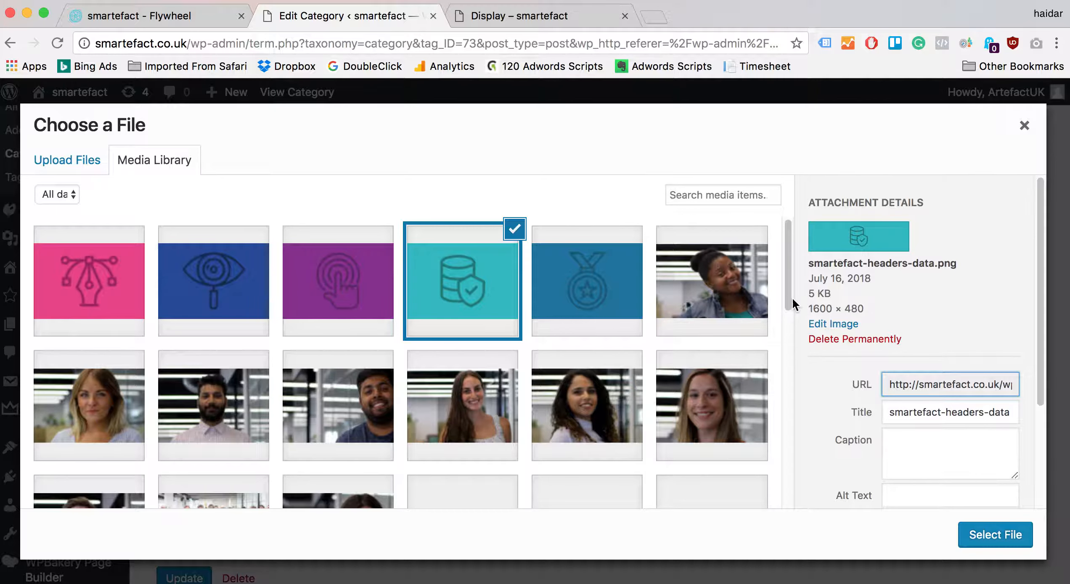
pyautogui.moveTo(914, 265); pyautogui.dragTo(941, 265)
pyautogui.click(962, 228)
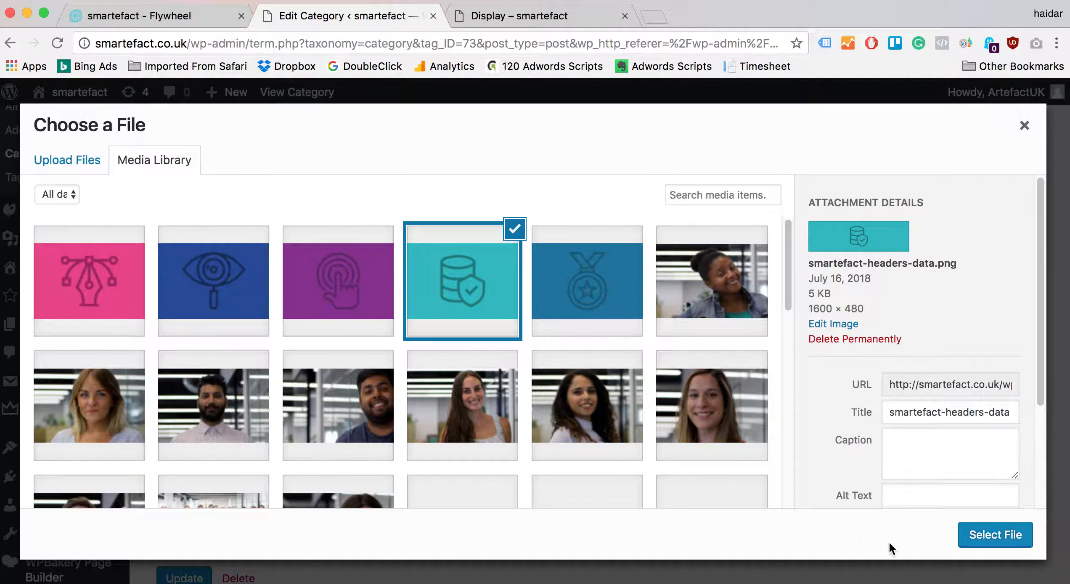
# Look at the option for uploading a new header image file and compare it with the media library
pyautogui.click(60, 162)
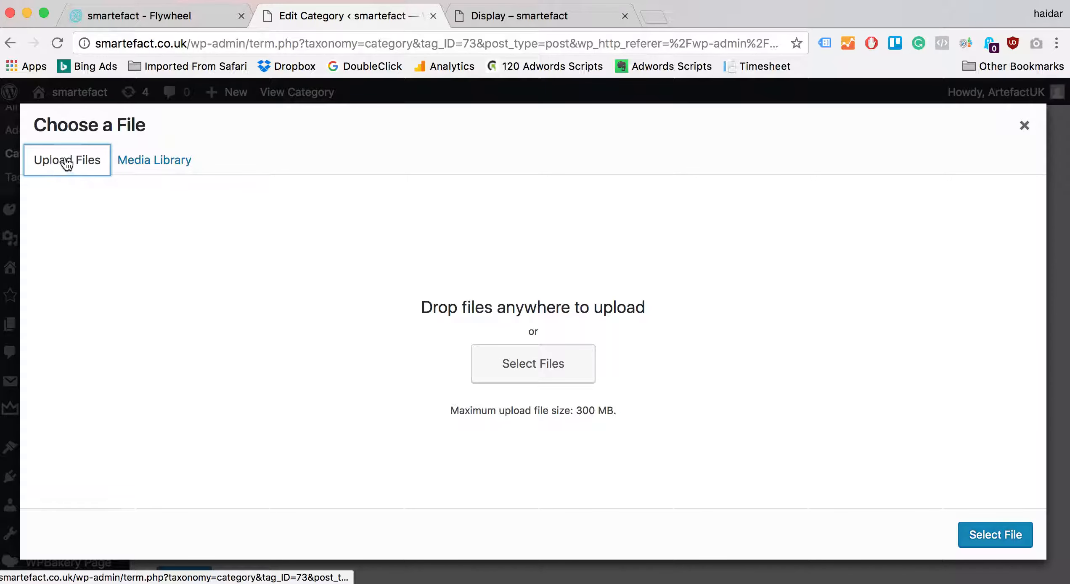
pyautogui.click(151, 162)
pyautogui.click(84, 162)
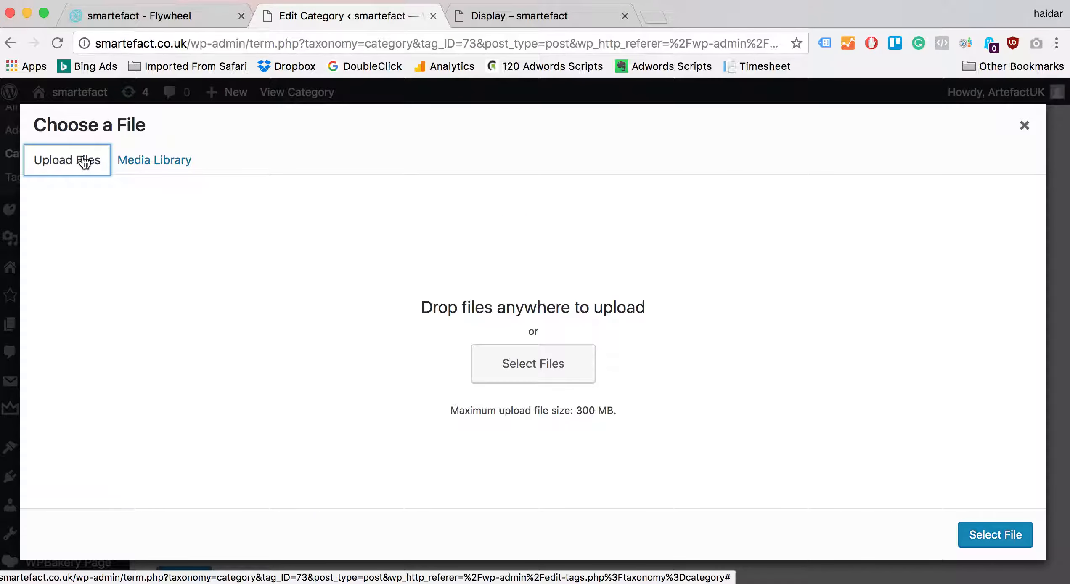
# Open the computer's file picker for uploading a header image and close it without choosing a file
pyautogui.click(540, 374)
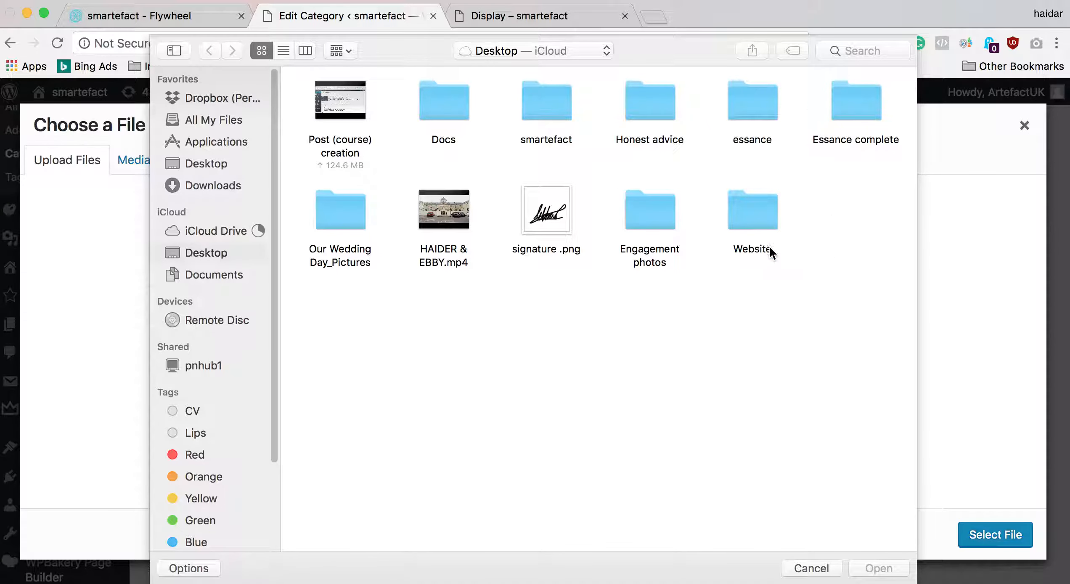
pyautogui.click(806, 568)
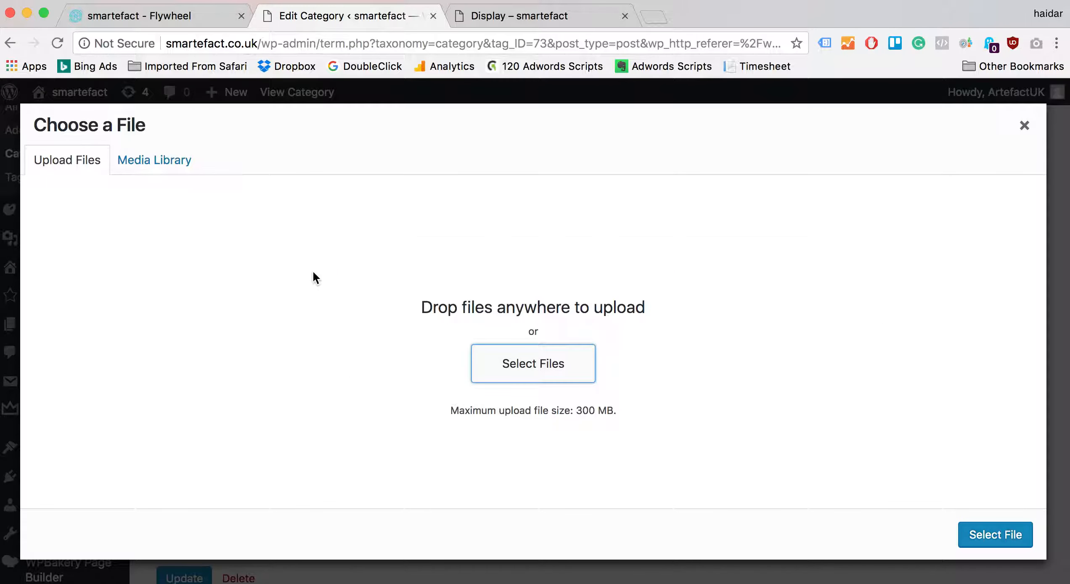
# Assign smartefact-headers-data.png from the media library as Test Cat's category header image and update the category
pyautogui.click(150, 163)
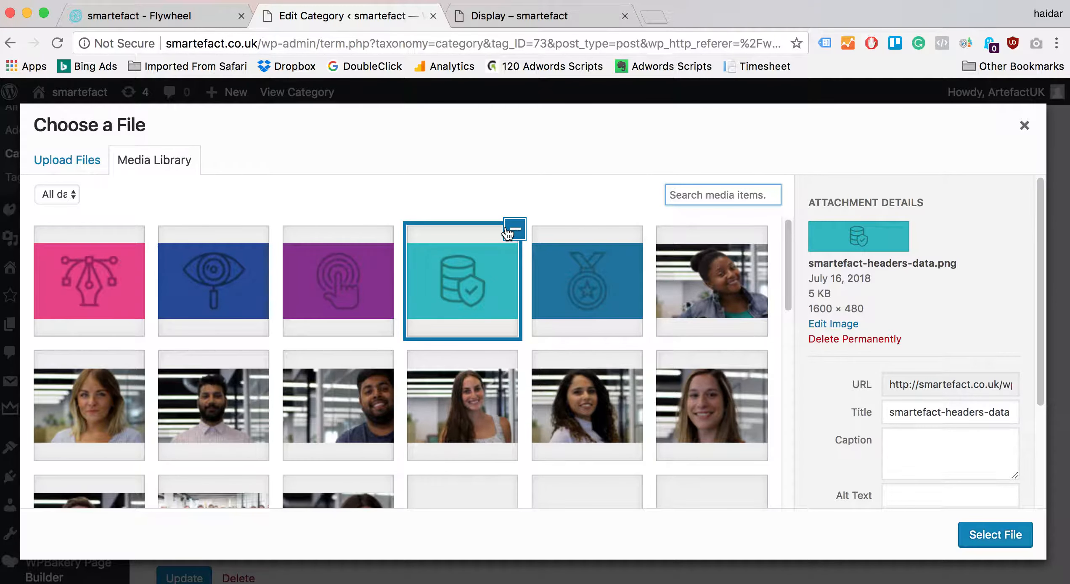
pyautogui.click(1013, 546)
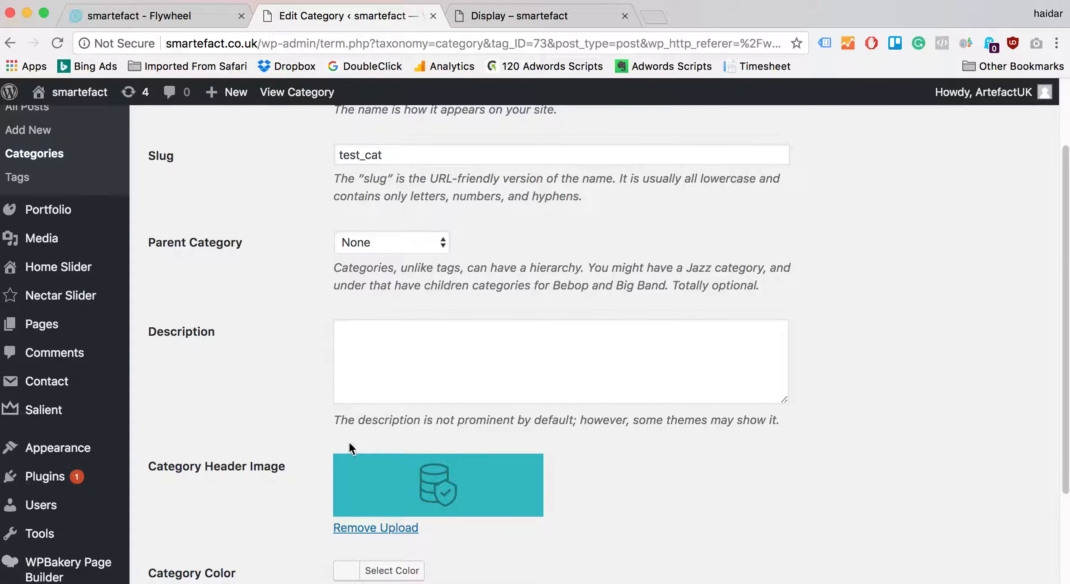
pyautogui.scroll(-3, 501, 505)
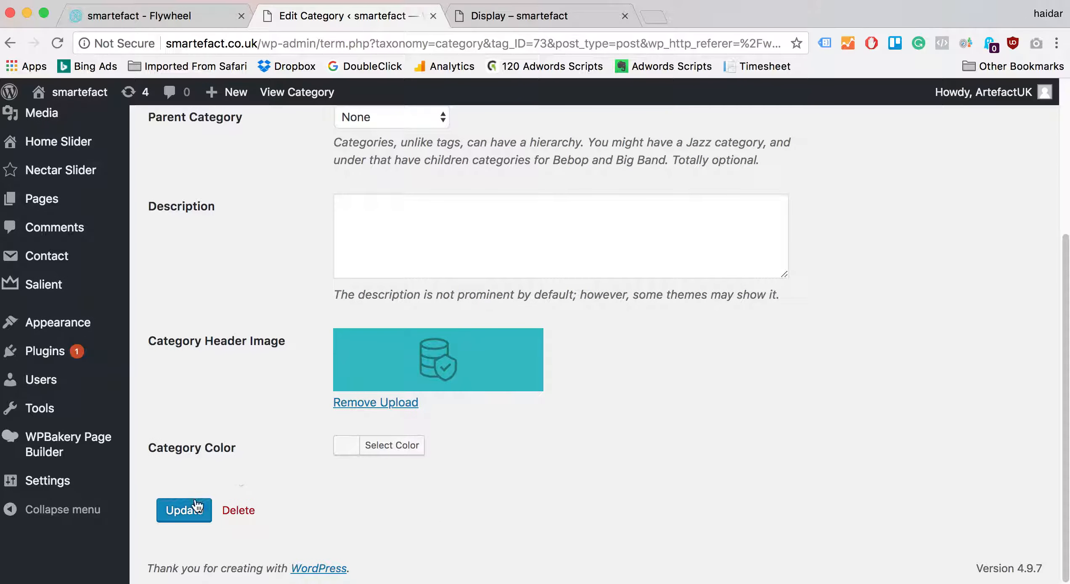
pyautogui.click(184, 514)
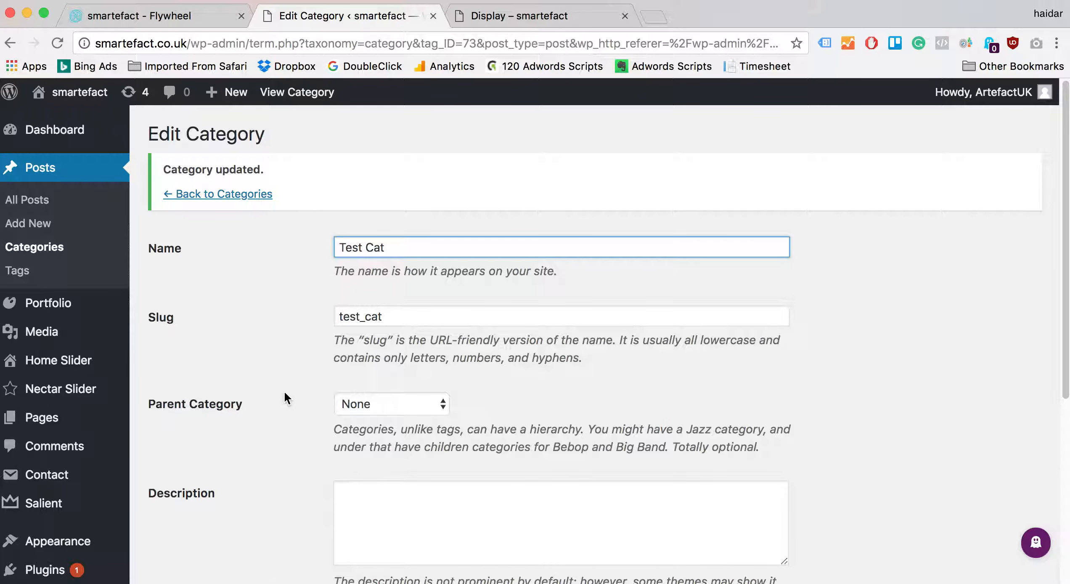
# Look through the list of post categories and compare it with the navigation on the live Display page
pyautogui.click(41, 247)
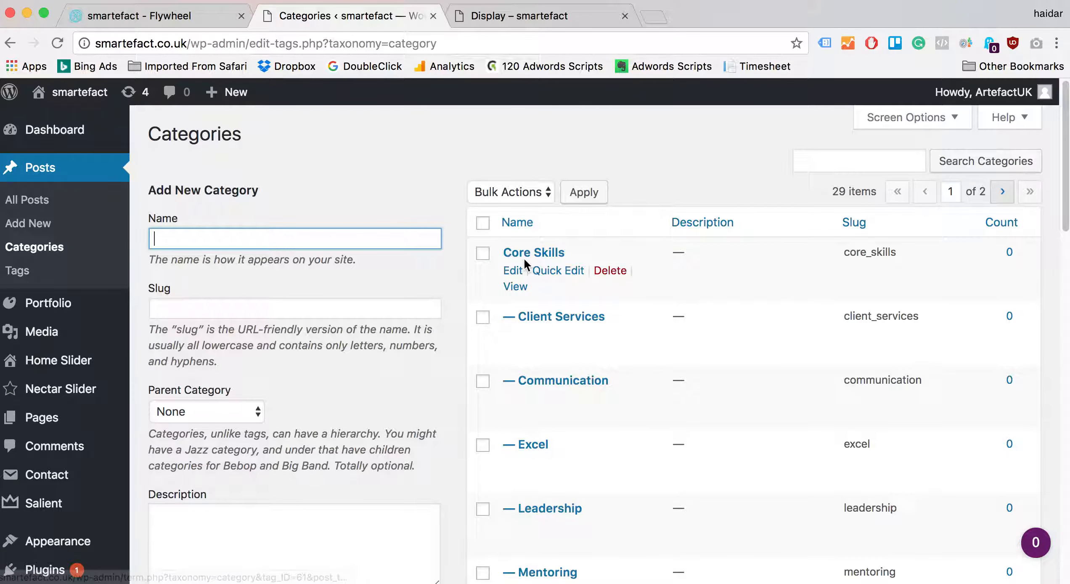
pyautogui.scroll(-1, 537, 324)
pyautogui.scroll(-20, 537, 324)
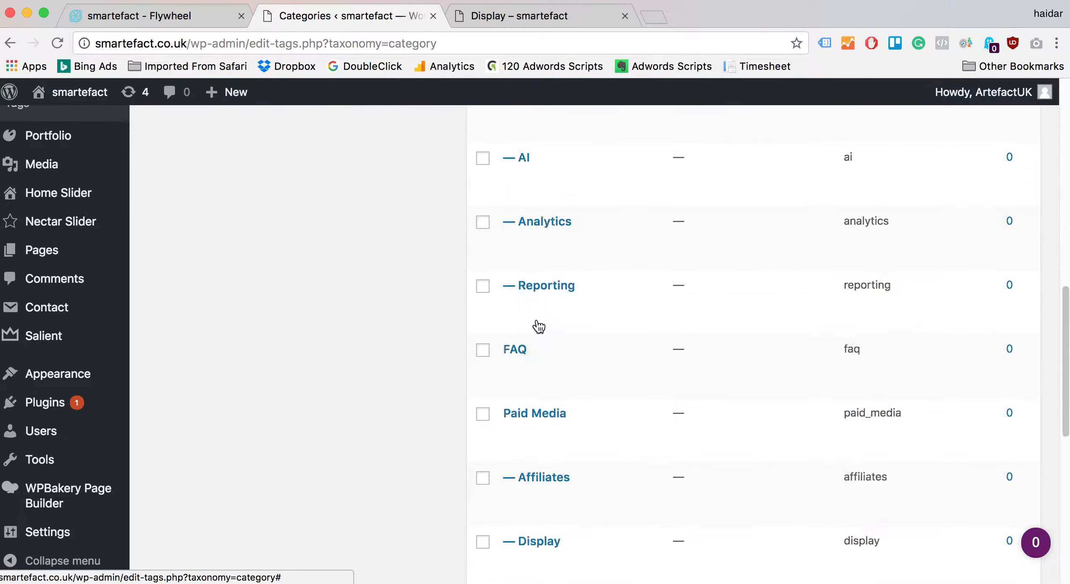
pyautogui.scroll(15, 539, 324)
pyautogui.scroll(10, 538, 324)
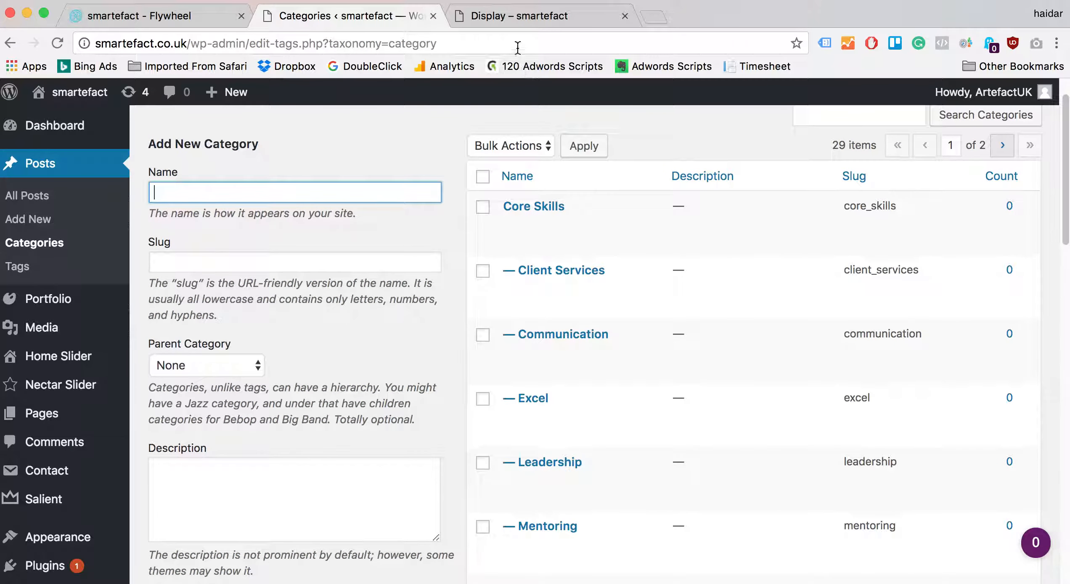
pyautogui.click(518, 16)
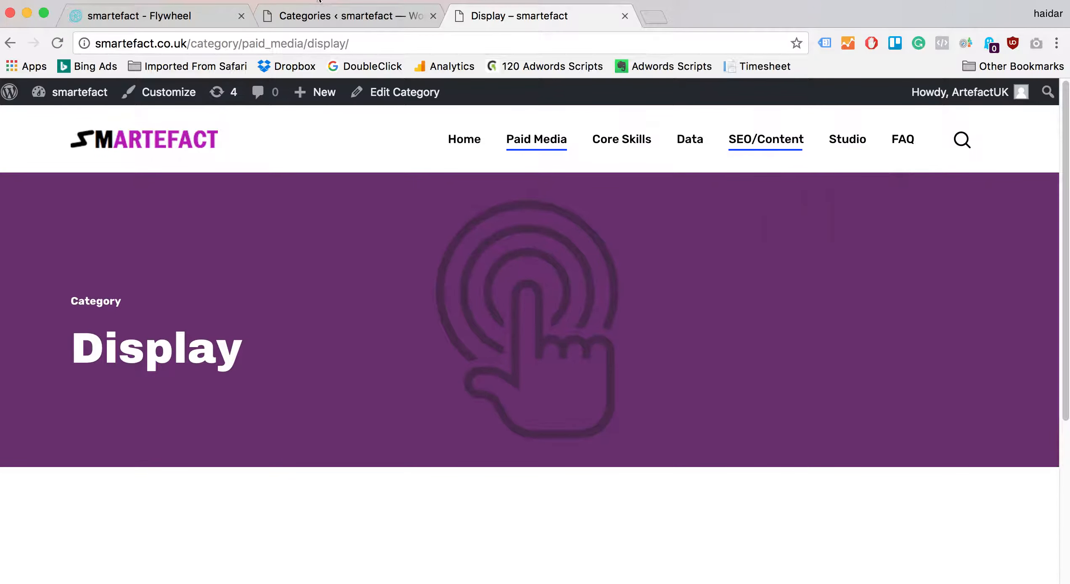
pyautogui.click(325, 16)
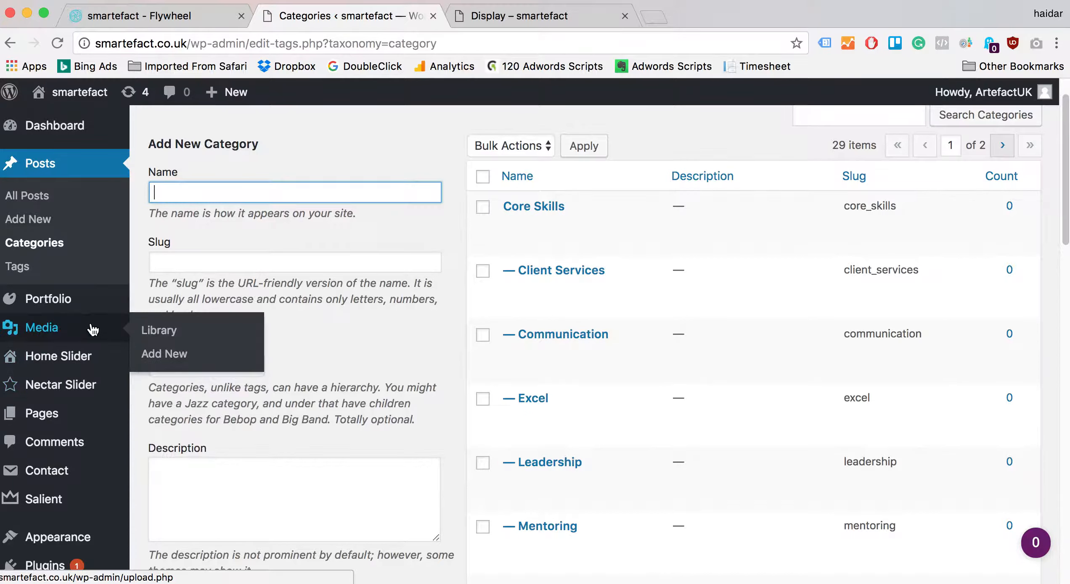
# Open the site's menu editor and compare the Home Navigation structure with the live site's navigation
pyautogui.moveTo(72, 543)
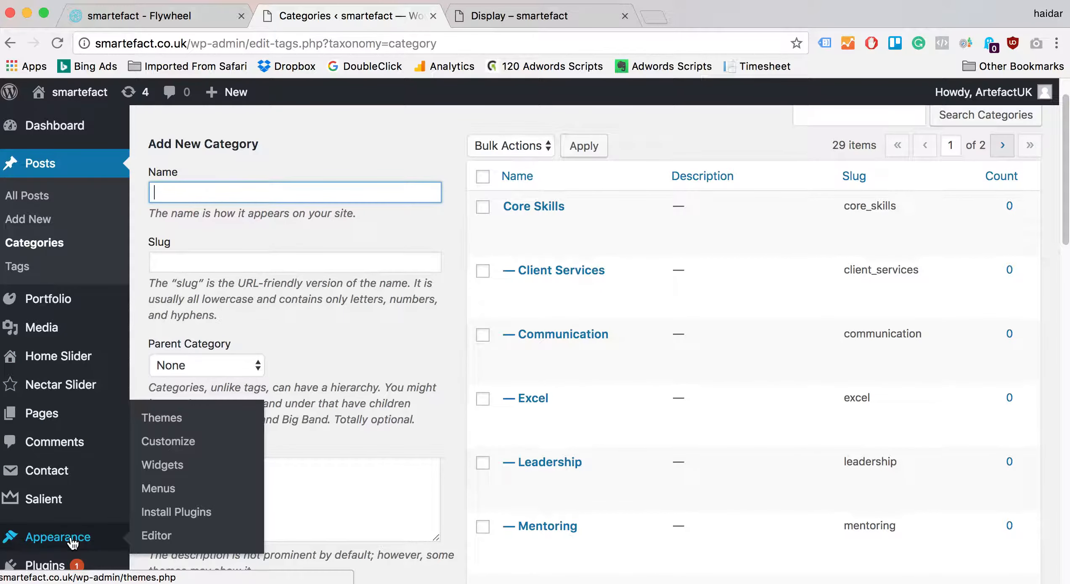
pyautogui.click(170, 492)
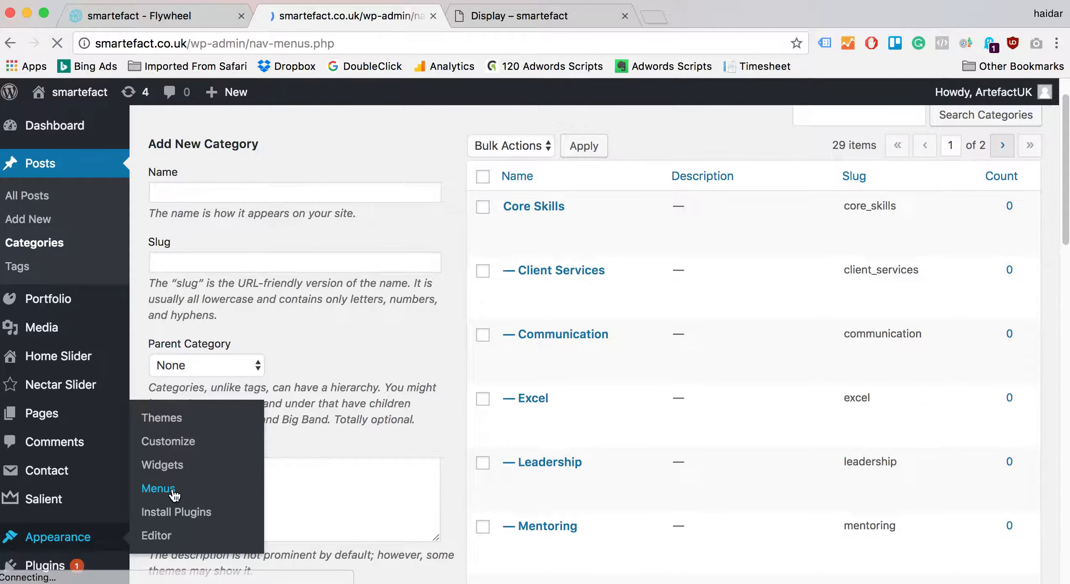
pyautogui.scroll(-5, 458, 309)
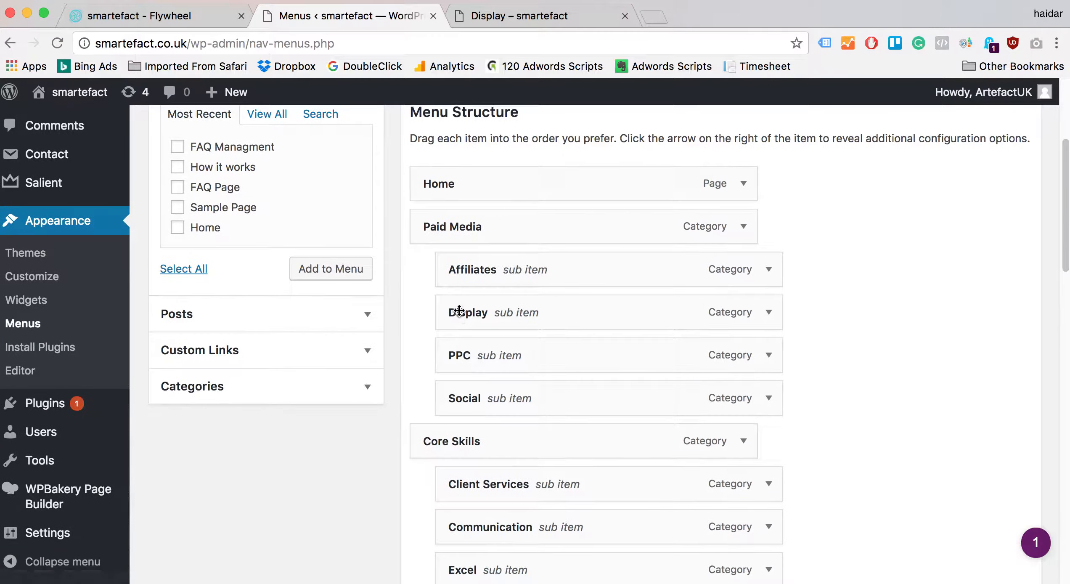
pyautogui.scroll(-9, 518, 372)
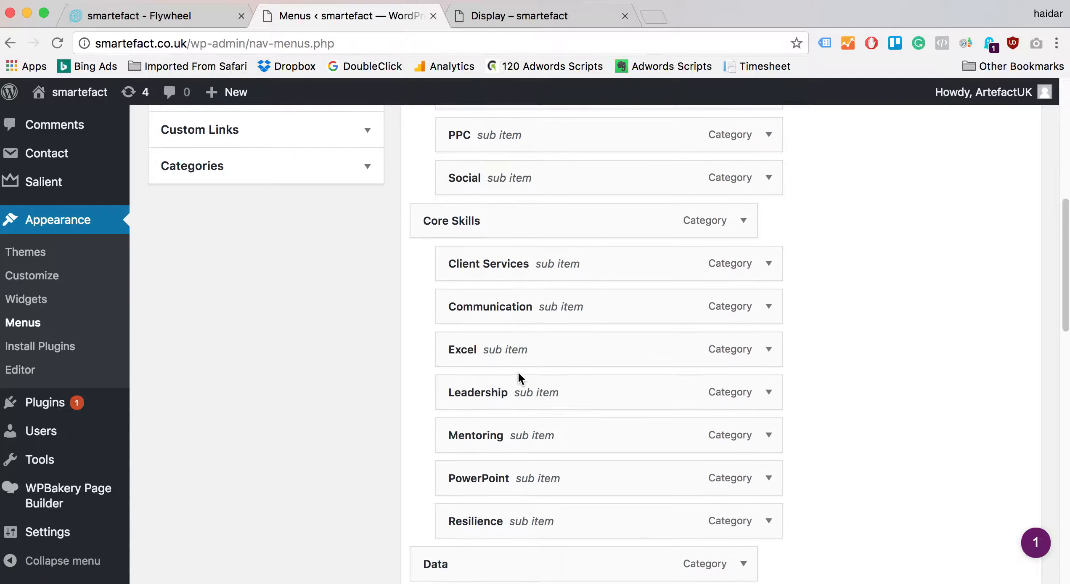
pyautogui.scroll(-15, 518, 373)
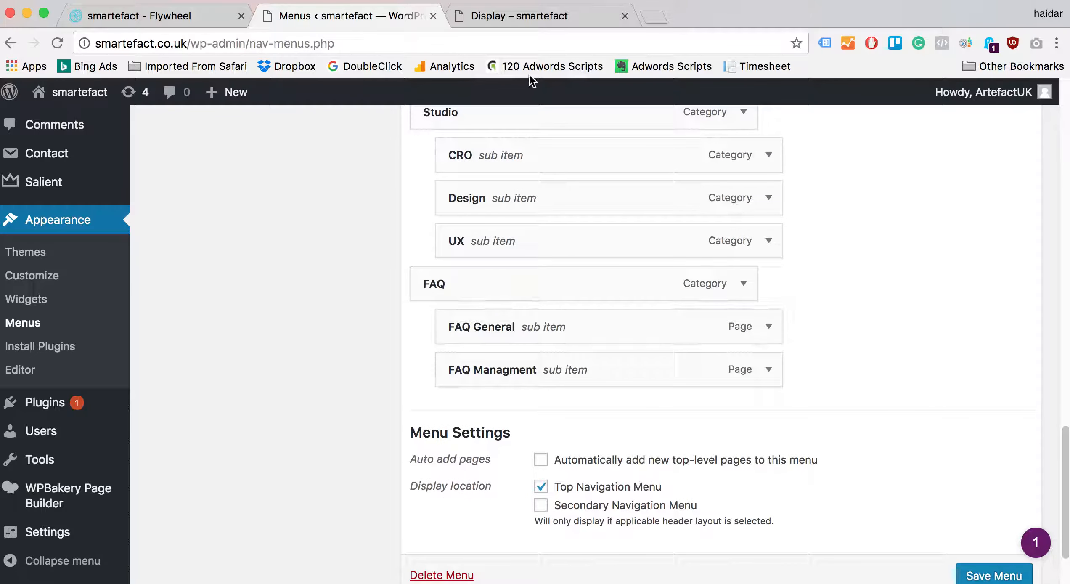
pyautogui.click(542, 18)
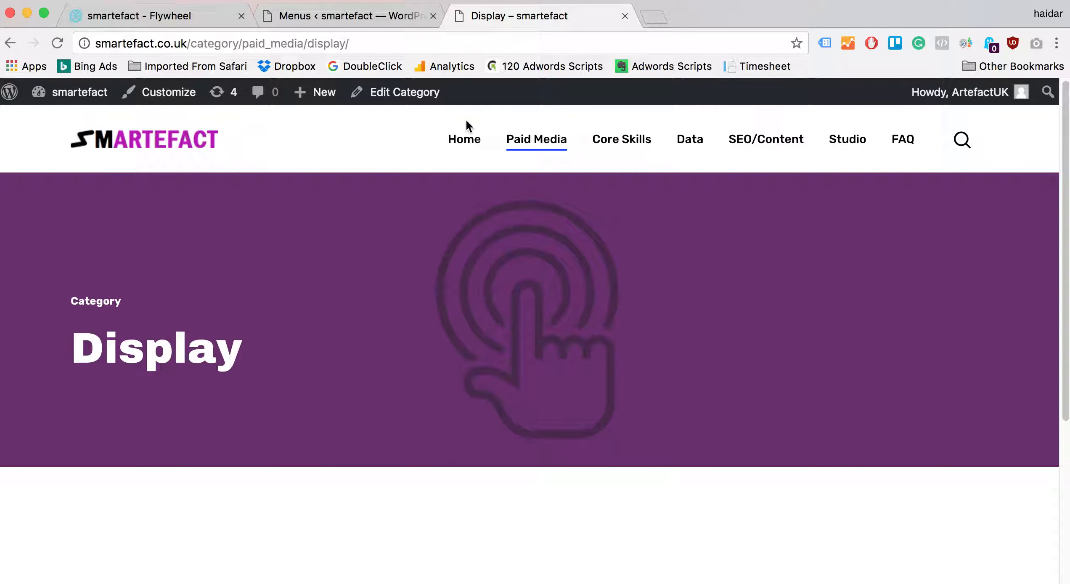
pyautogui.click(353, 18)
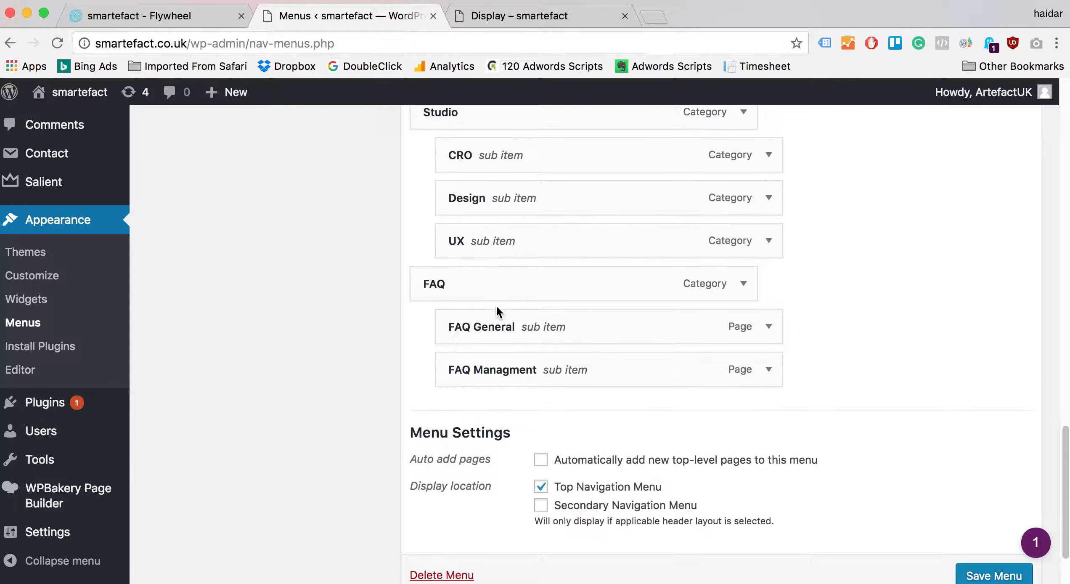
# Add the Test Cat category to the Home Navigation menu and save the menu
pyautogui.scroll(20, 297, 313)
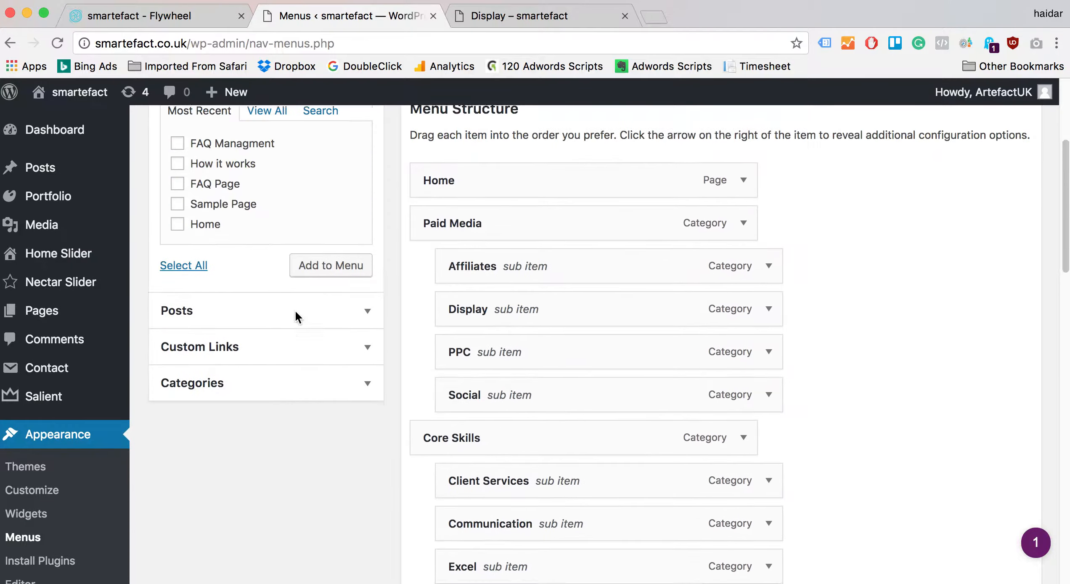
pyautogui.scroll(-2, 296, 315)
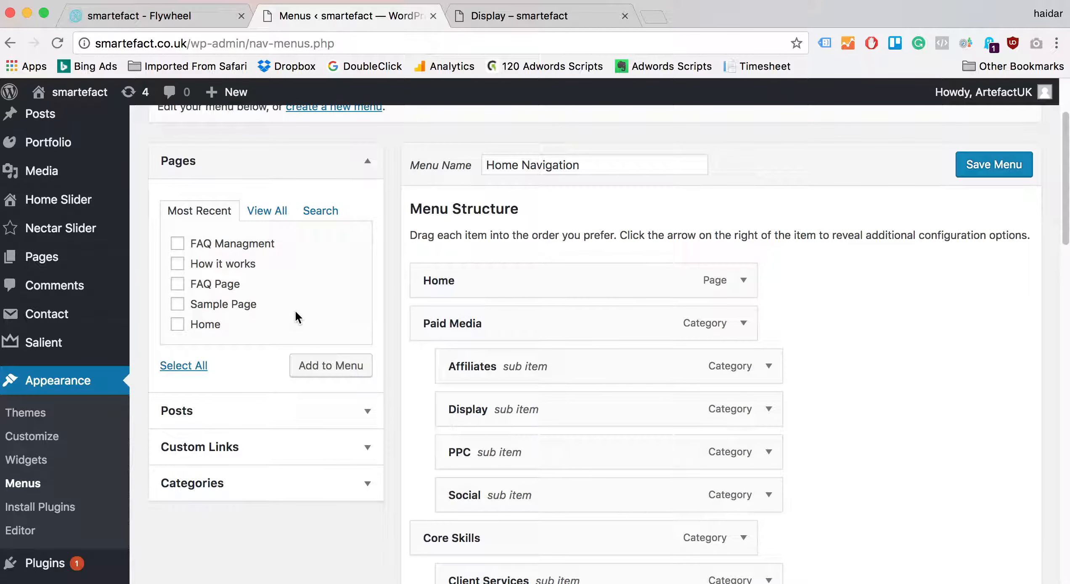
pyautogui.click(266, 481)
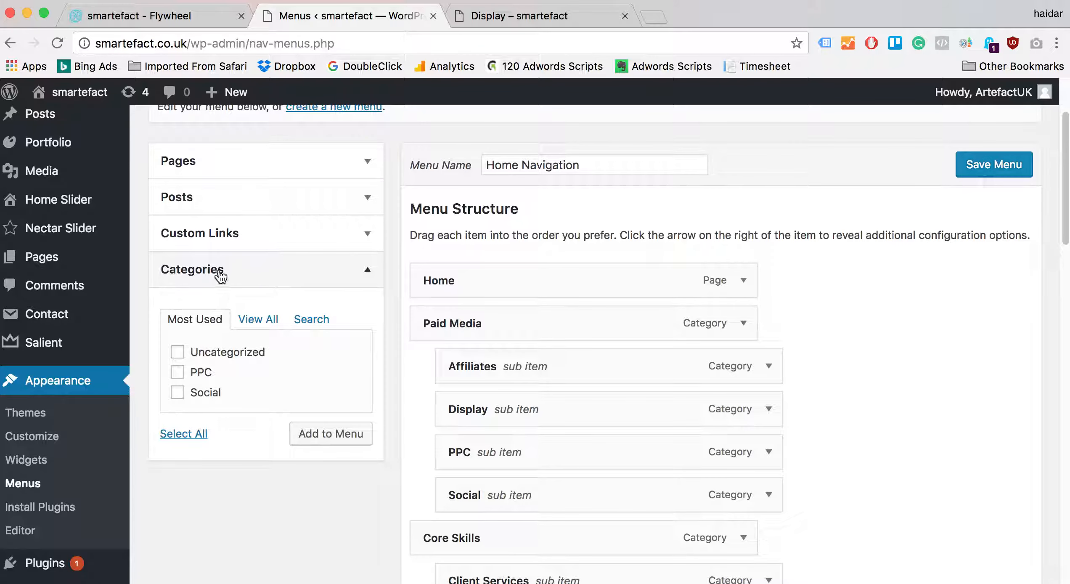
pyautogui.click(268, 327)
pyautogui.scroll(-7, 280, 407)
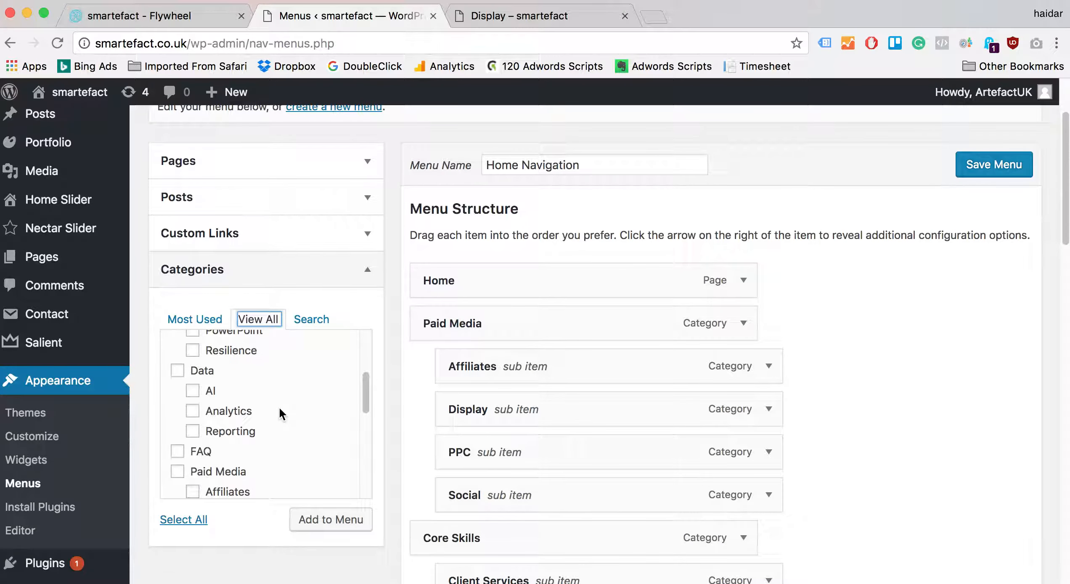
pyautogui.scroll(-5, 280, 406)
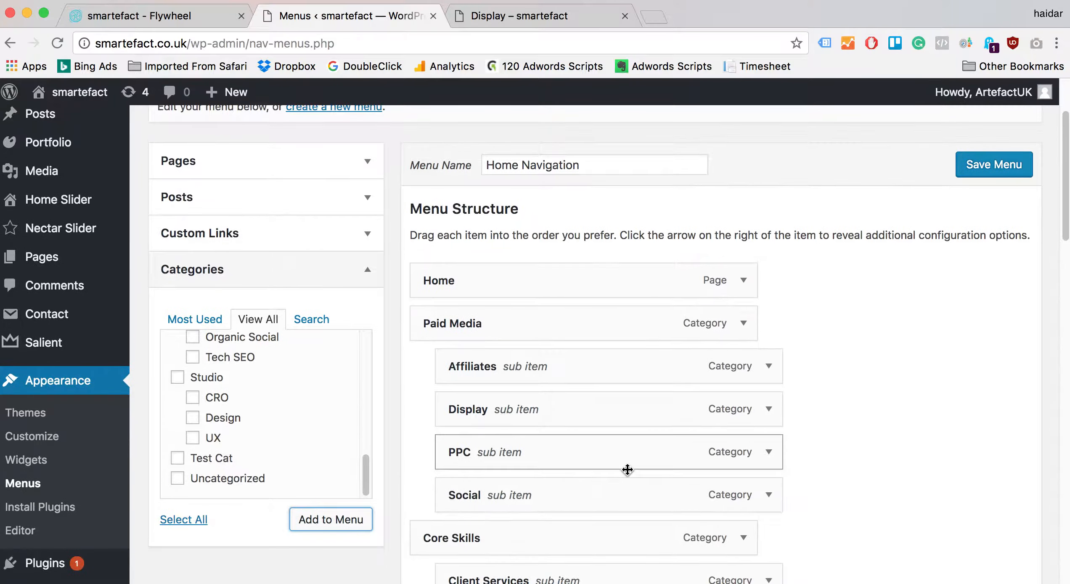
pyautogui.scroll(-15, 627, 470)
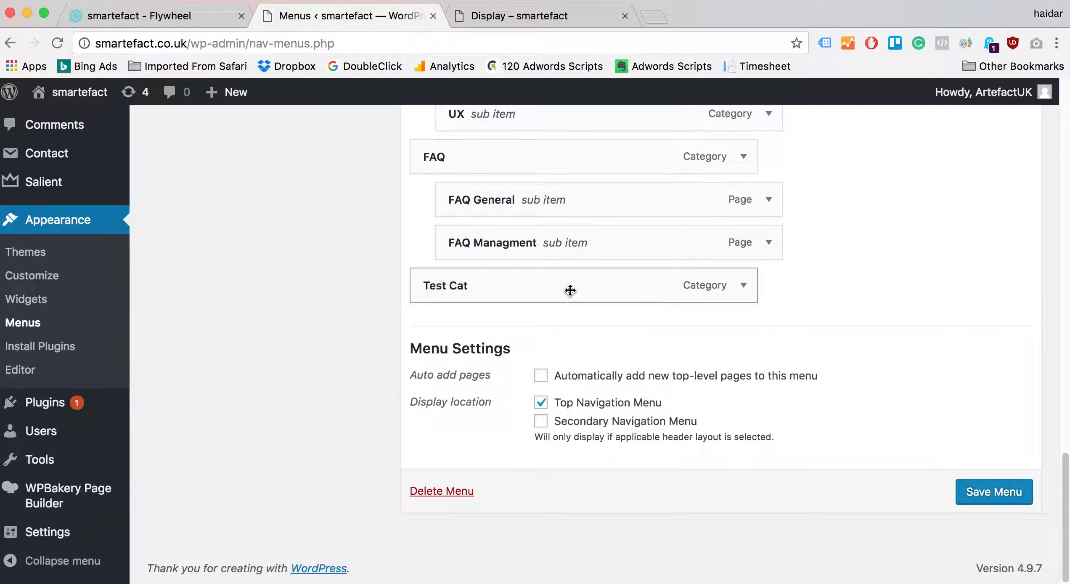
pyautogui.click(996, 498)
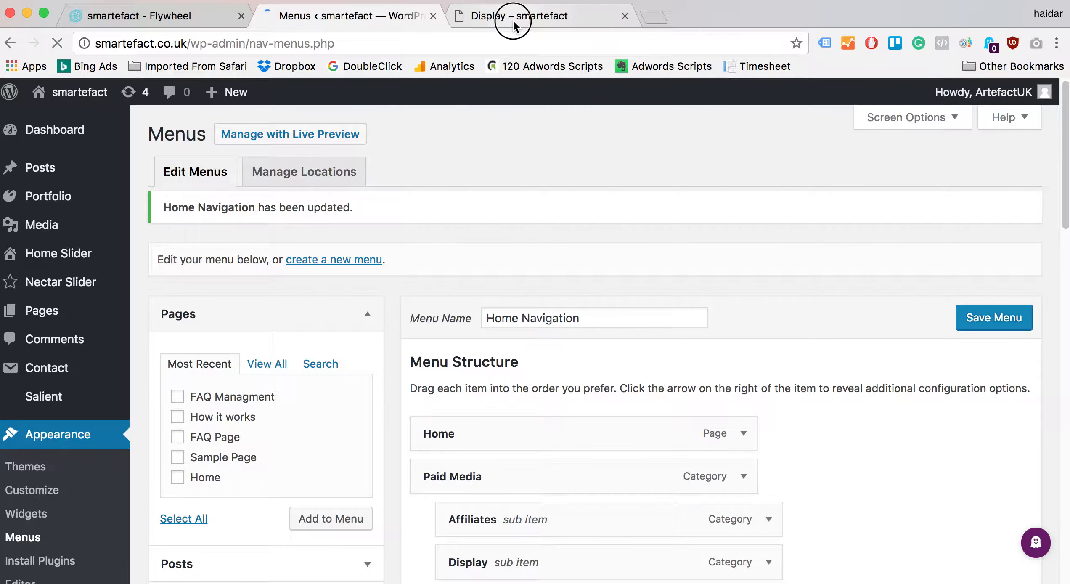
# Load the live site's home page to check for Test Cat in the top navigation
pyautogui.click(512, 16)
pyautogui.click(173, 149)
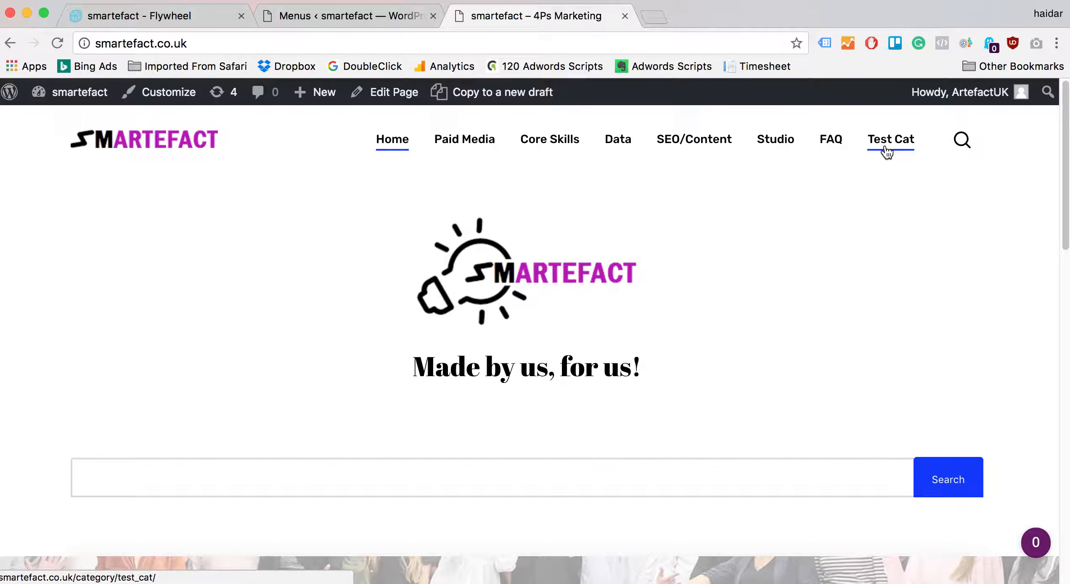
# Return to the menu editor and indent Test Cat as a sub item under FAQ
pyautogui.click(366, 17)
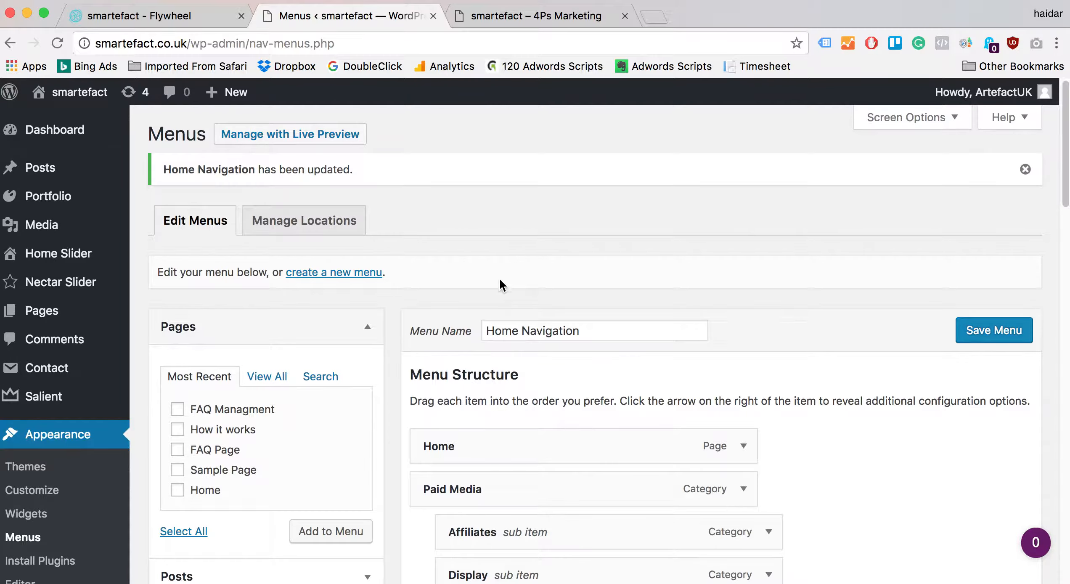
pyautogui.scroll(-15, 603, 486)
pyautogui.scroll(4, 603, 486)
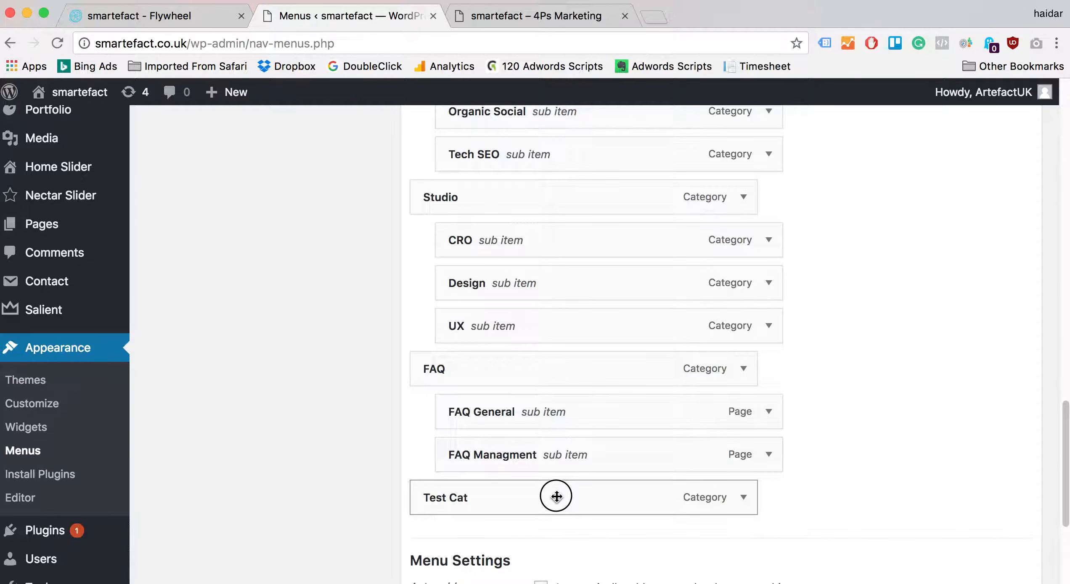
pyautogui.moveTo(560, 497); pyautogui.dragTo(587, 495)
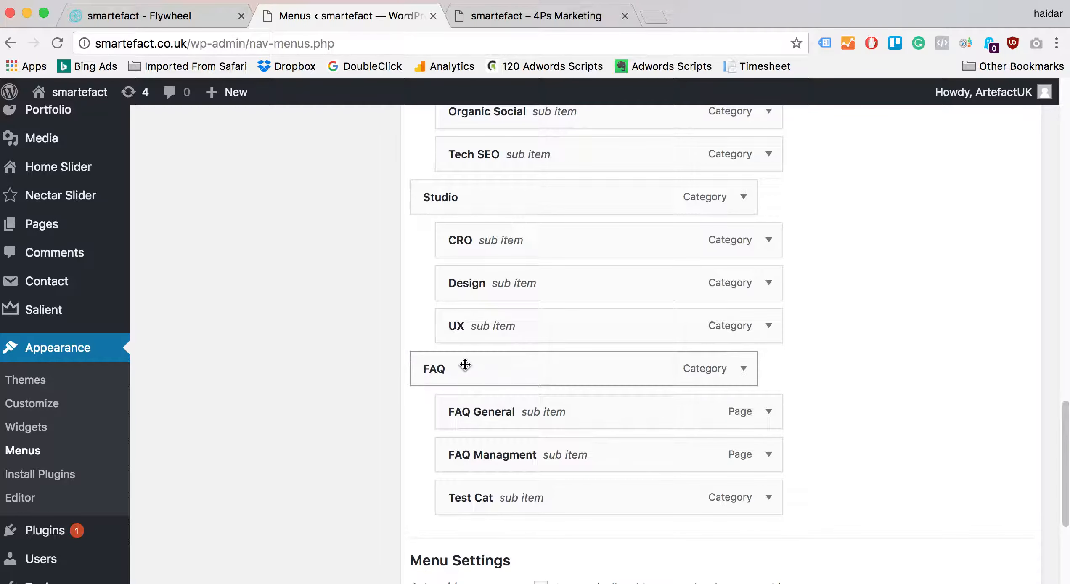
# Move the Test Cat sub item above FAQ so it sits under Studio after UX, and save the menu
pyautogui.moveTo(490, 495); pyautogui.dragTo(459, 364)
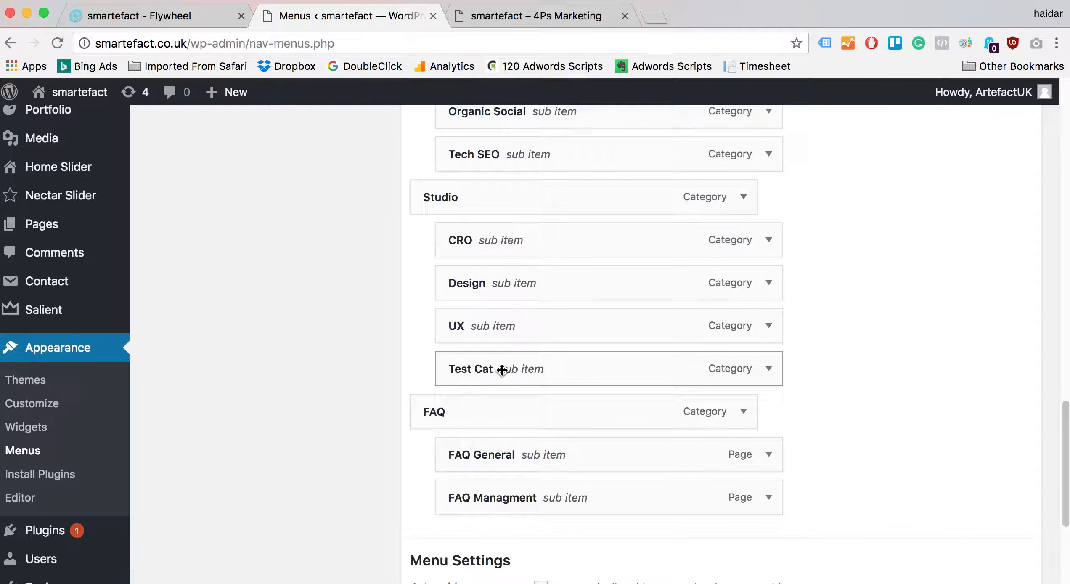
pyautogui.scroll(-5, 502, 370)
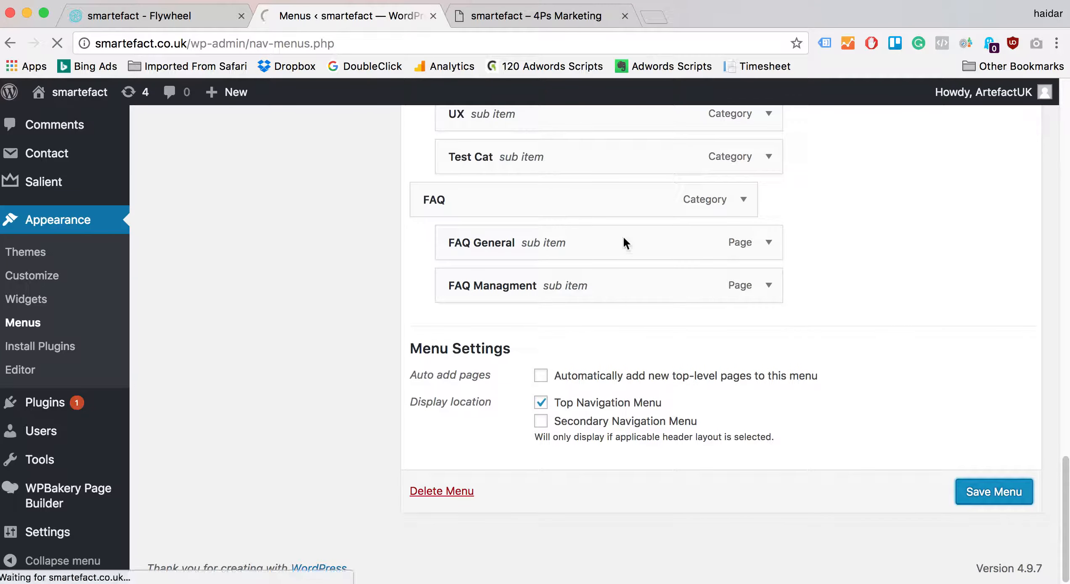
pyautogui.scroll(5, 623, 235)
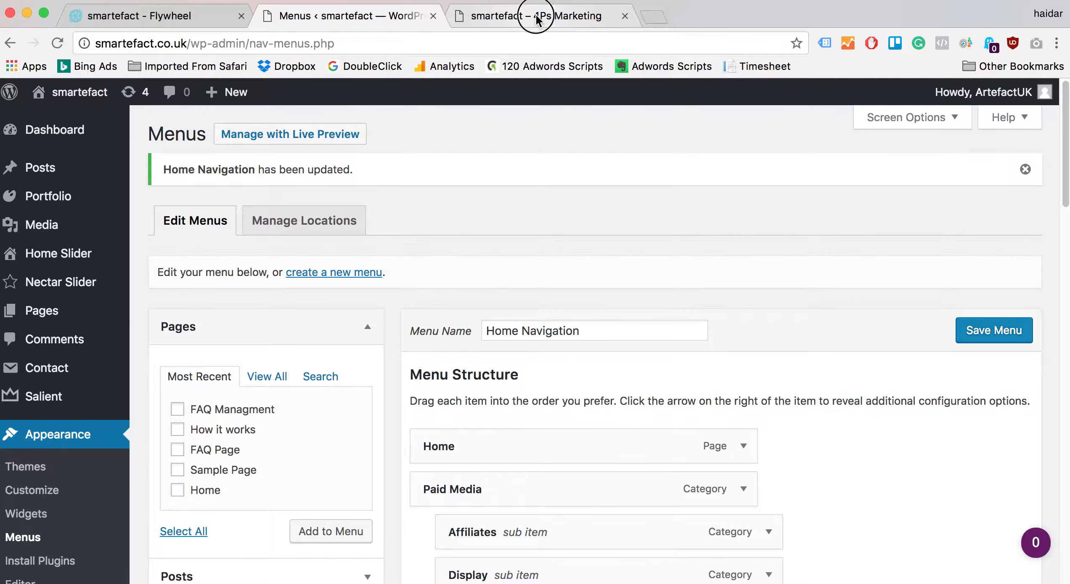
# Reload the live home page to check the updated navigation and open the Studio category page
pyautogui.click(568, 19)
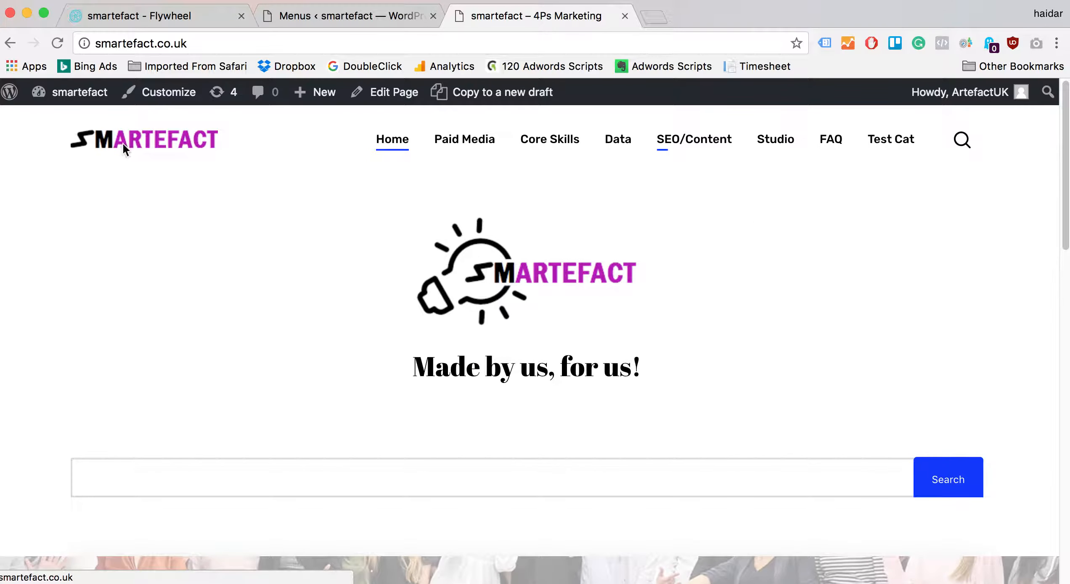
pyautogui.click(123, 144)
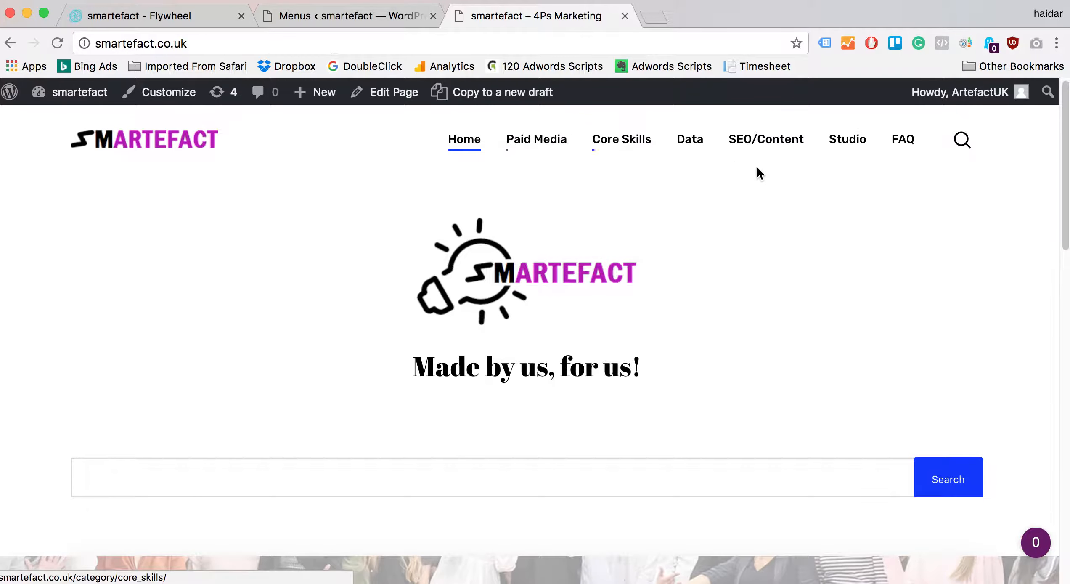
pyautogui.click(856, 145)
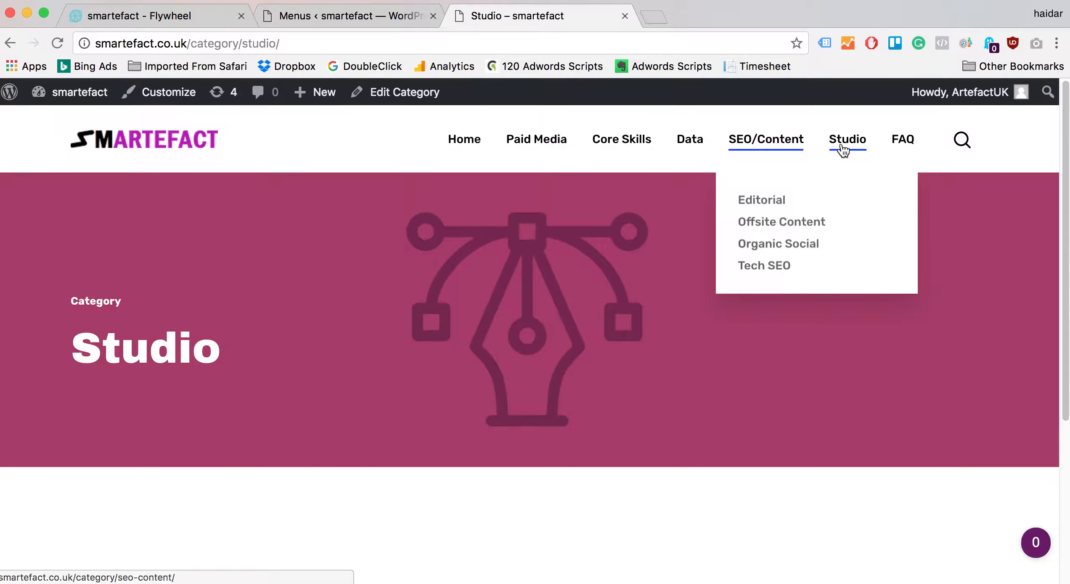
# Remove the Test Cat sub item from under Studio in the Home Navigation menu and save the menu
pyautogui.moveTo(859, 143)
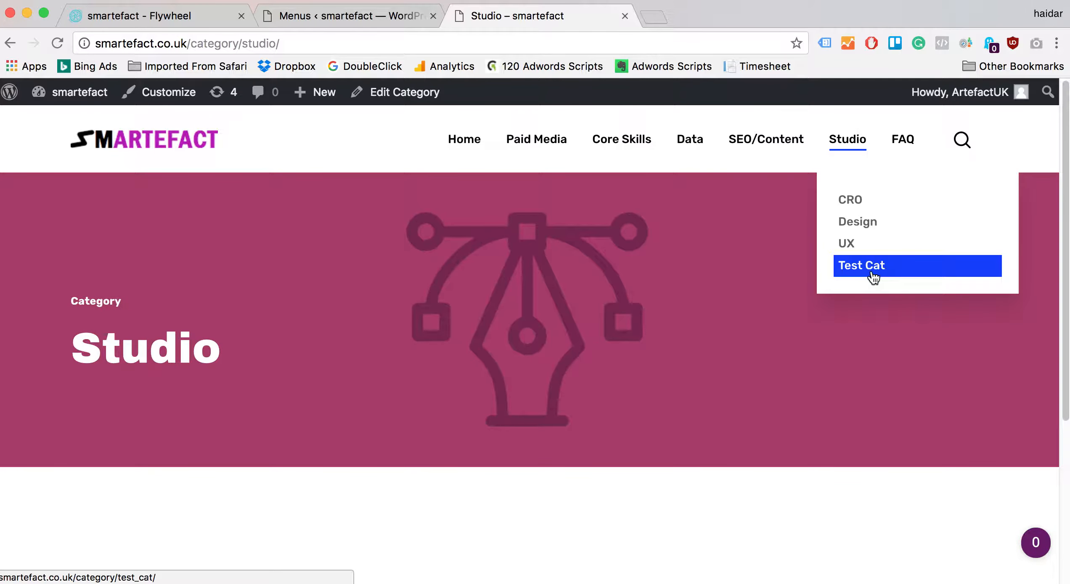
pyautogui.click(320, 14)
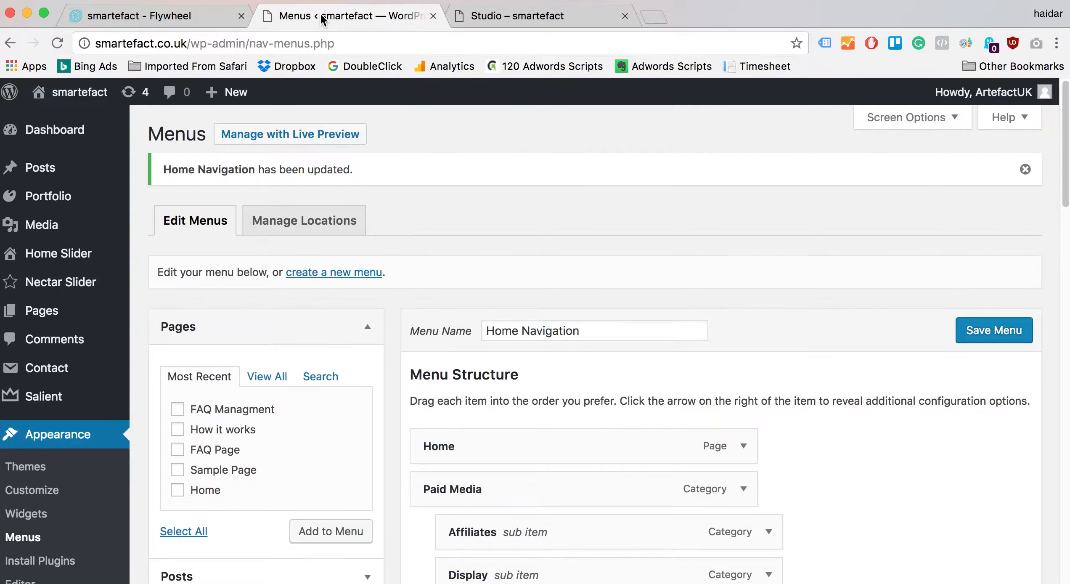
pyautogui.scroll(-15, 370, 282)
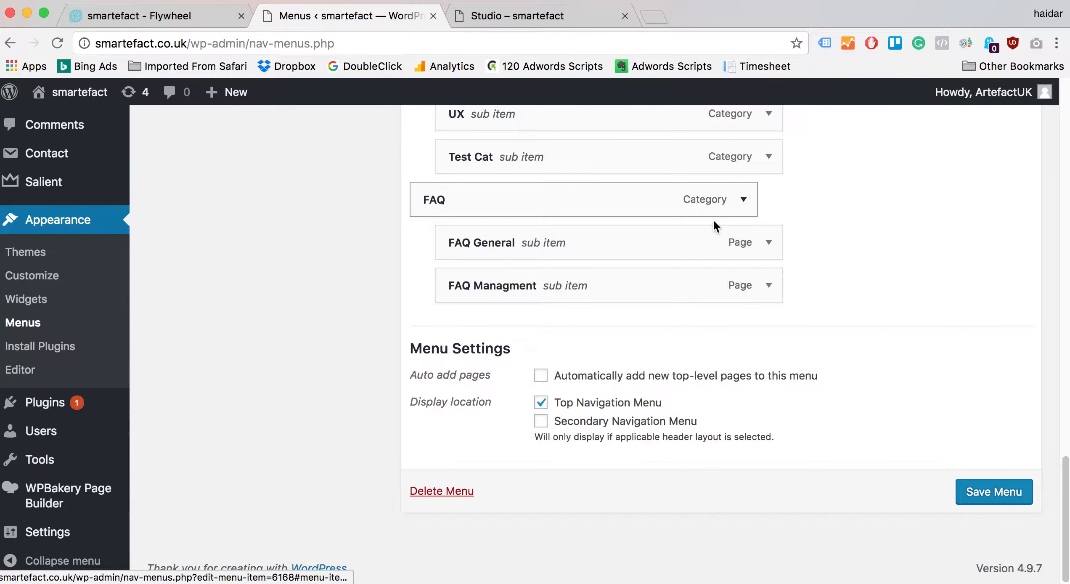
pyautogui.scroll(3, 713, 219)
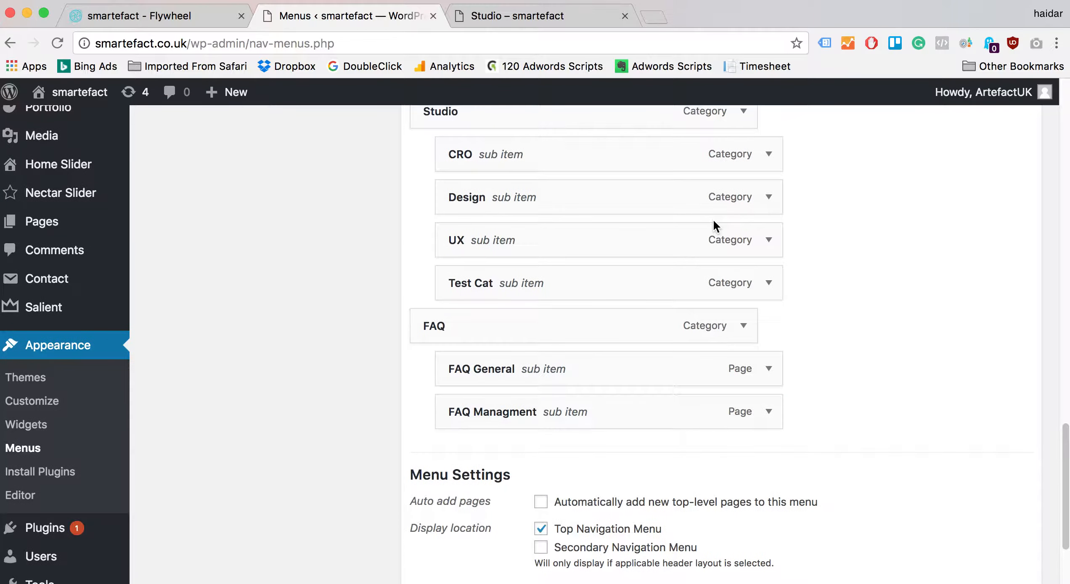
pyautogui.click(770, 283)
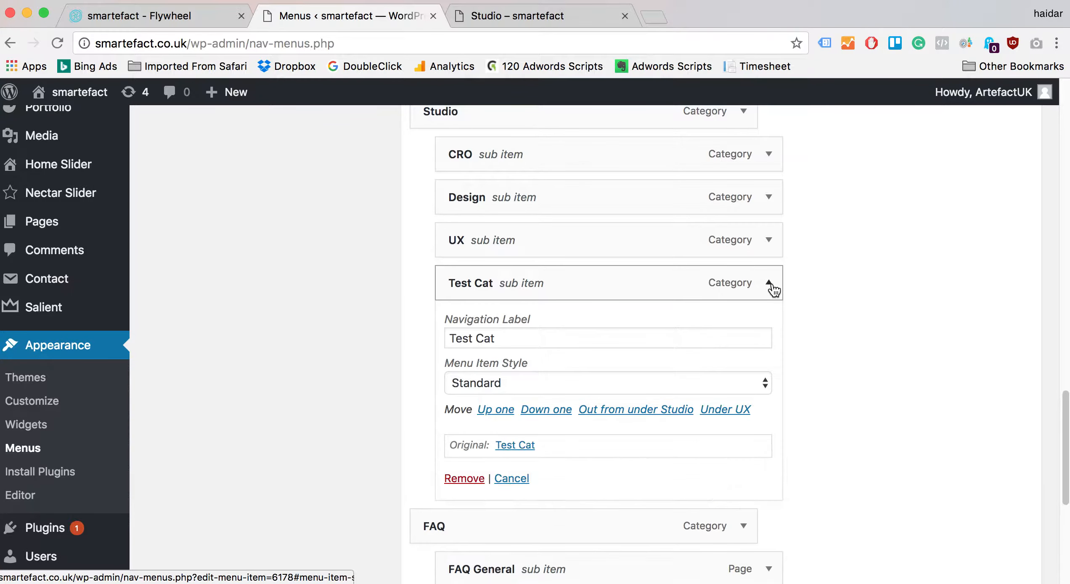
pyautogui.click(462, 480)
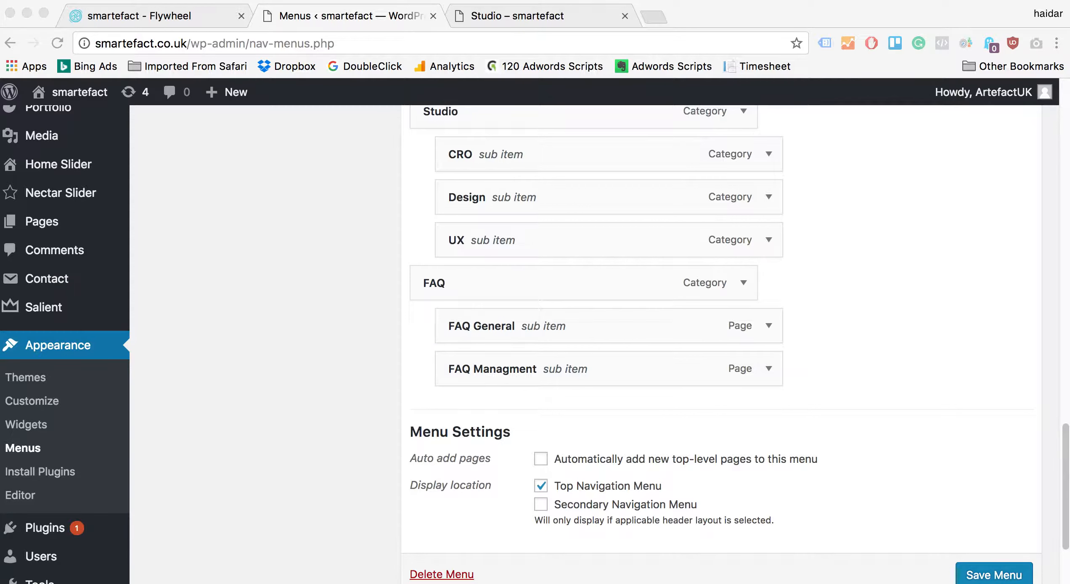
pyautogui.click(983, 576)
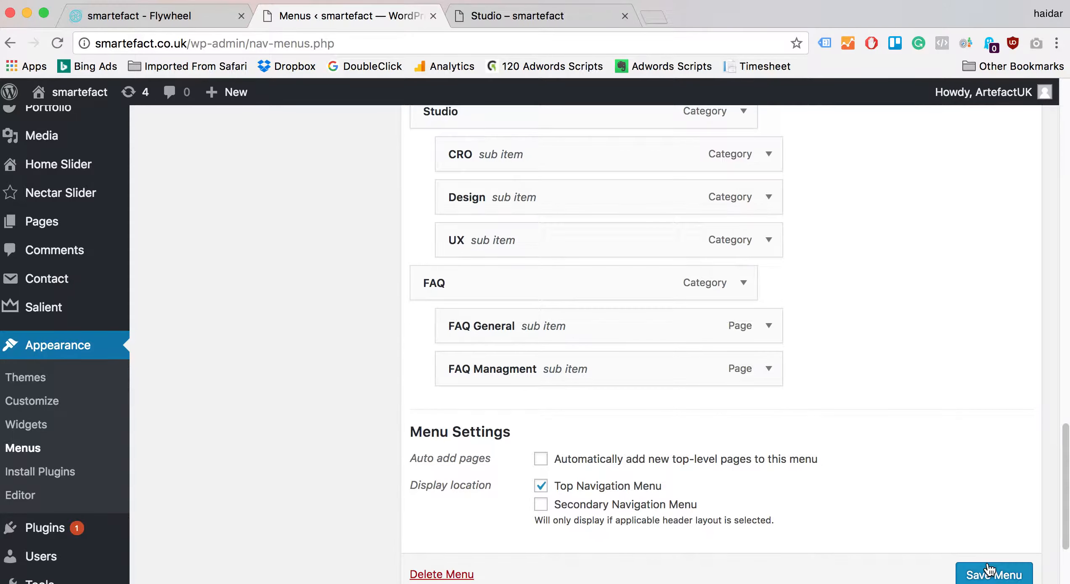
pyautogui.click(994, 573)
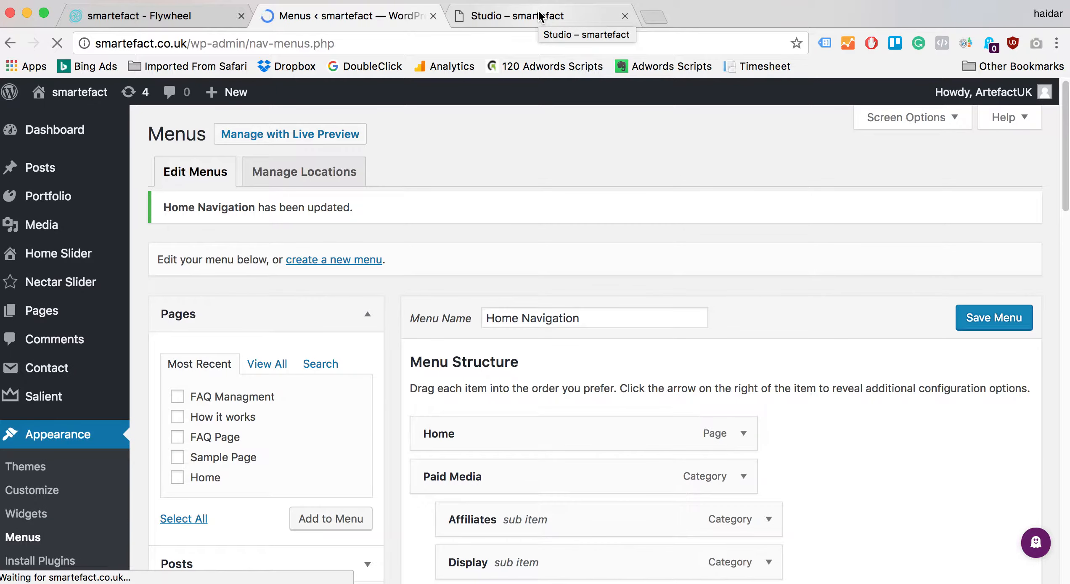
# Load the live site's home page and check the Studio submenu for Test Cat
pyautogui.click(538, 16)
pyautogui.click(171, 139)
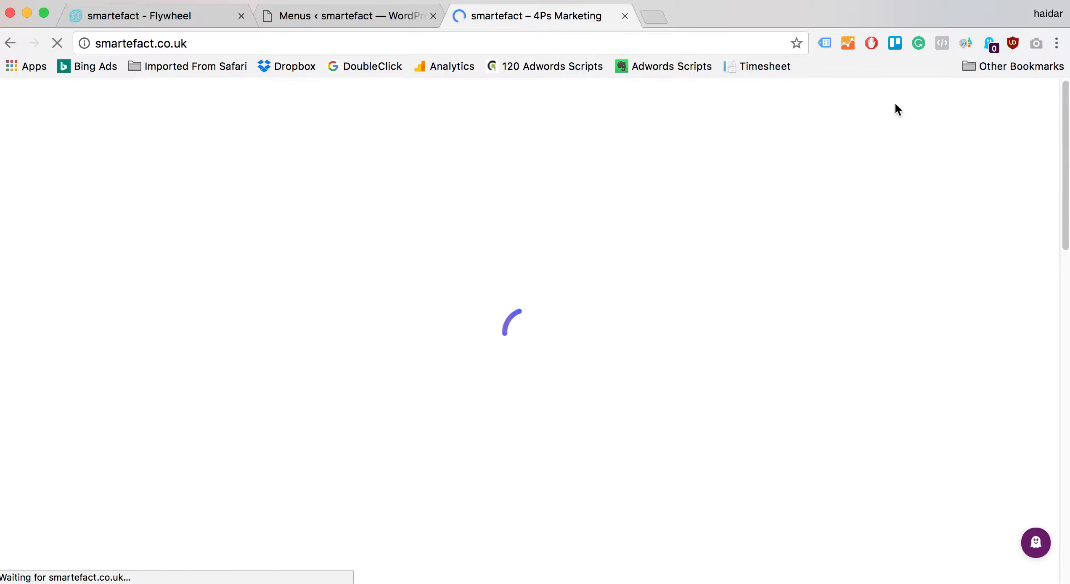
pyautogui.moveTo(849, 143)
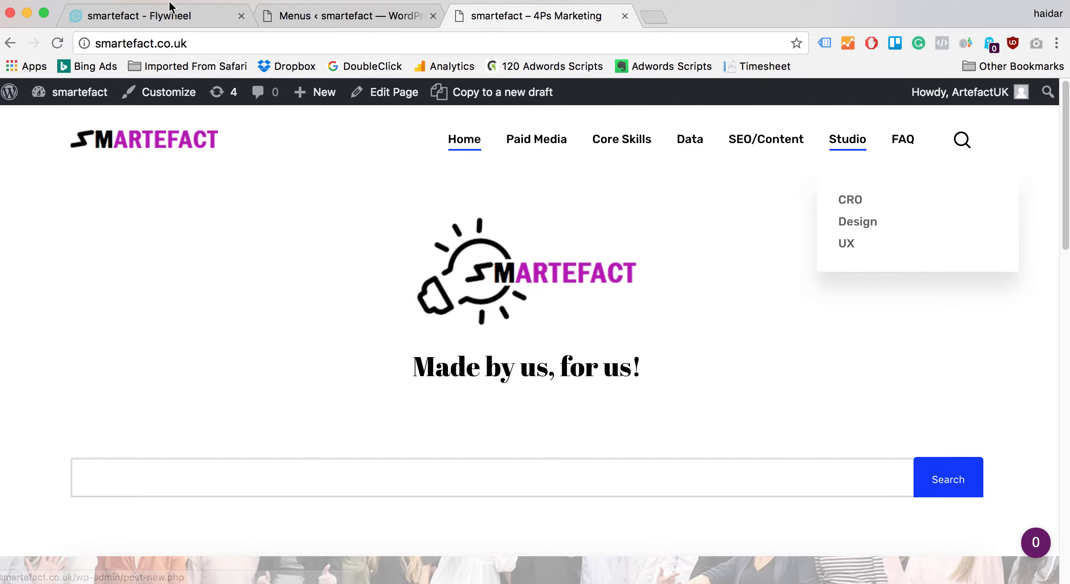
# Return to the WordPress admin and open the second page of the post categories list
pyautogui.click(336, 17)
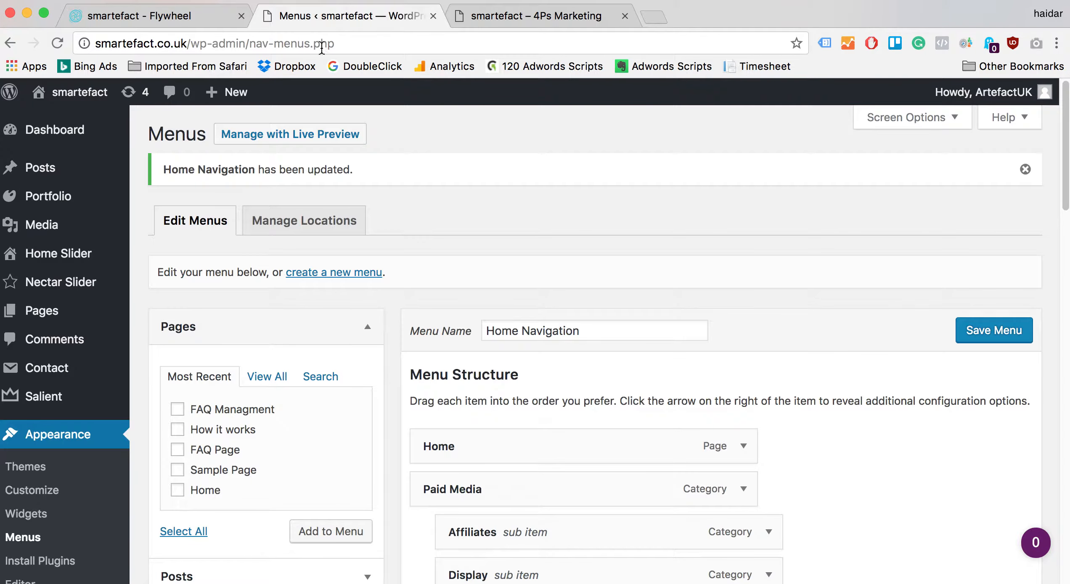
pyautogui.click(63, 173)
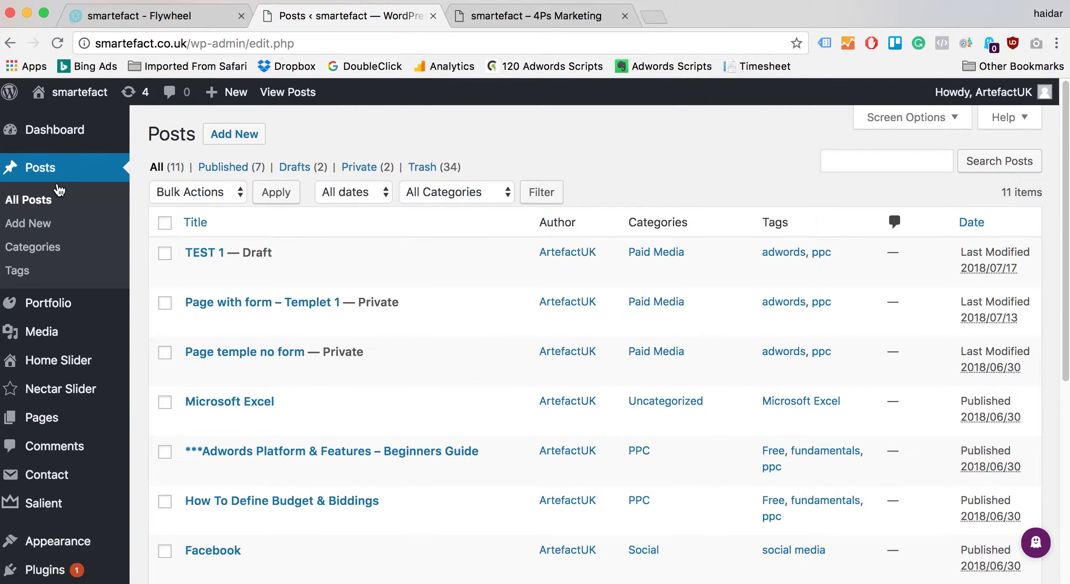
pyautogui.click(46, 249)
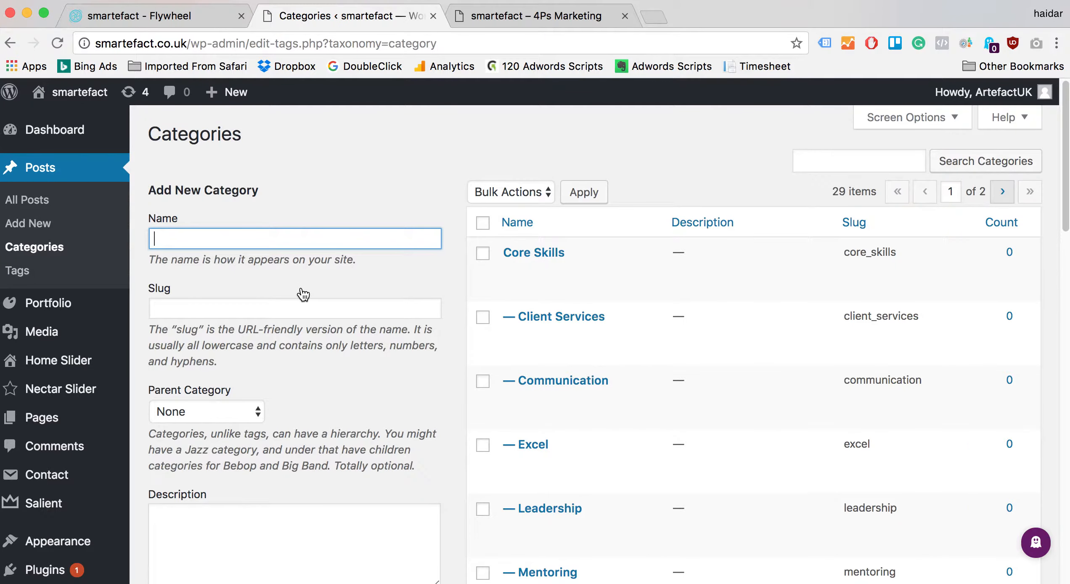
pyautogui.scroll(-20, 303, 294)
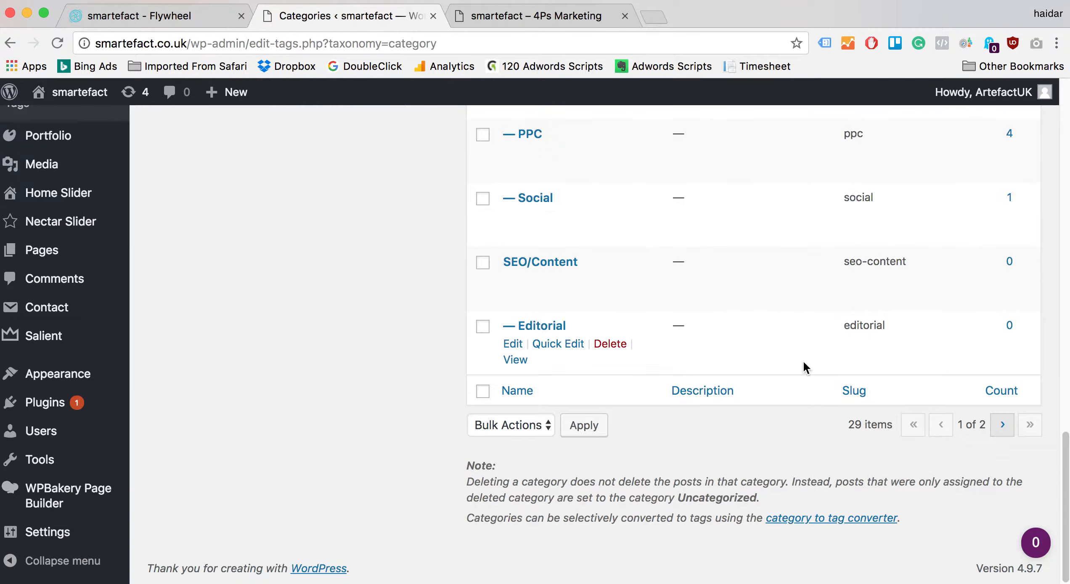
pyautogui.click(1002, 425)
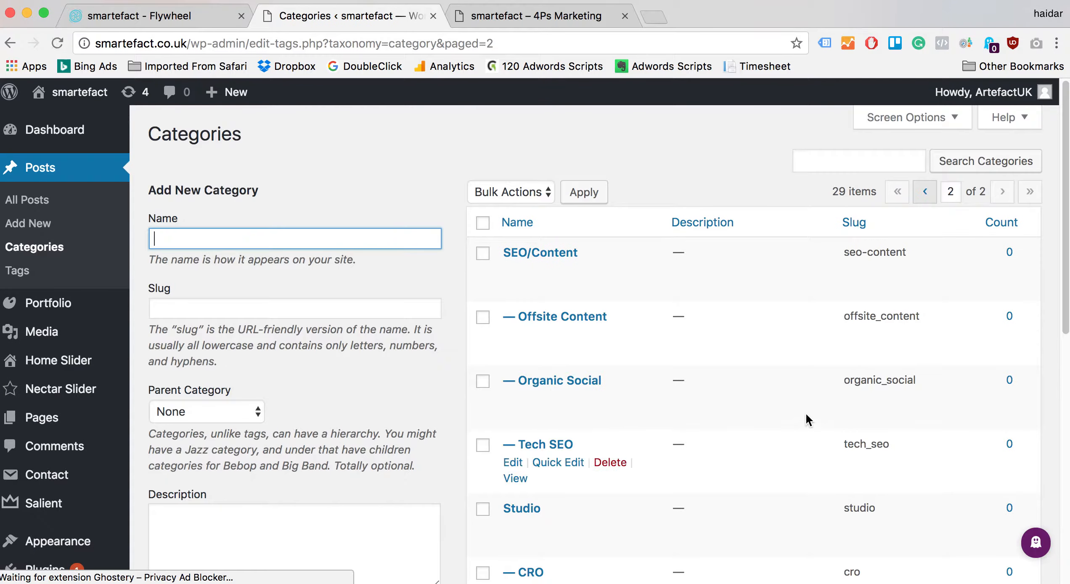
# Permanently delete the Test Cat category and check the remaining categories in the list
pyautogui.scroll(-15, 725, 365)
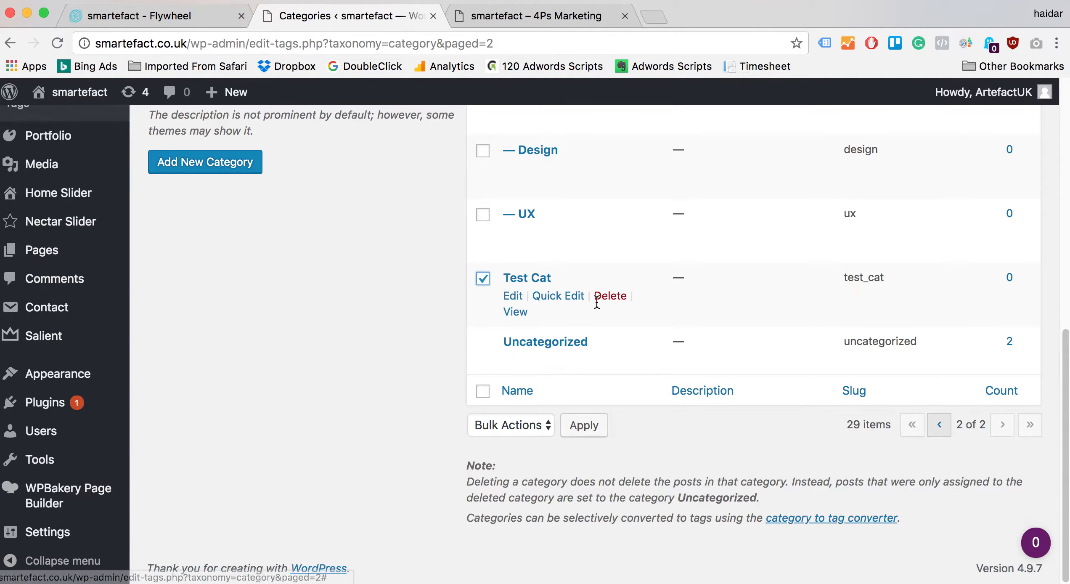
pyautogui.click(490, 281)
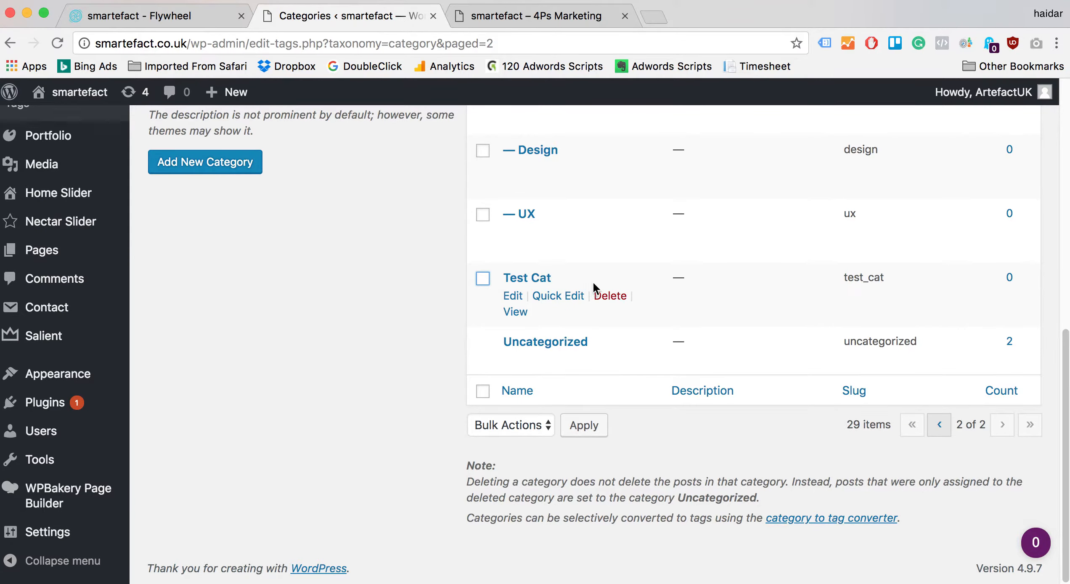
pyautogui.click(611, 297)
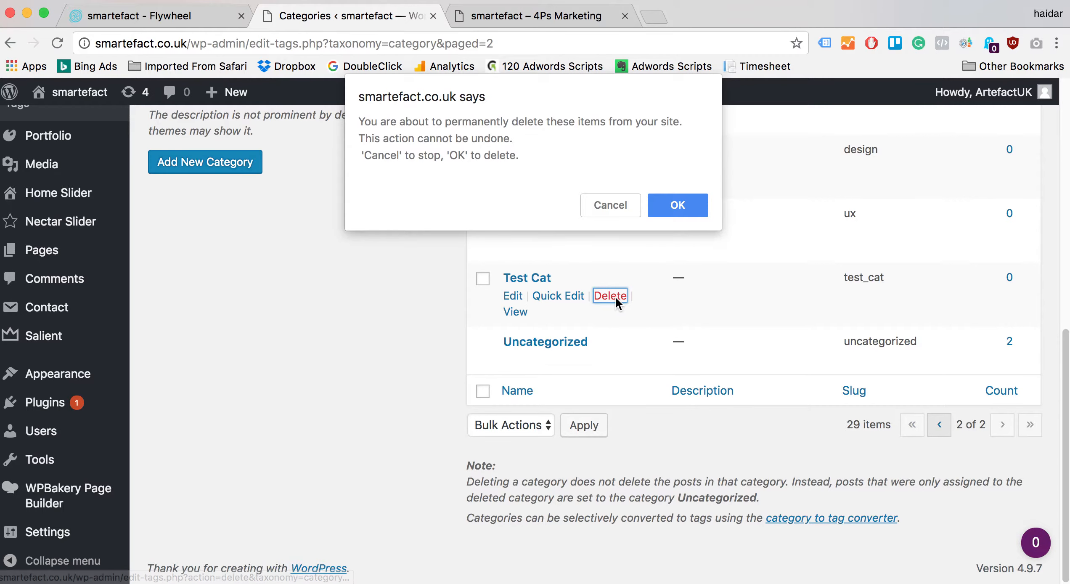
pyautogui.click(686, 205)
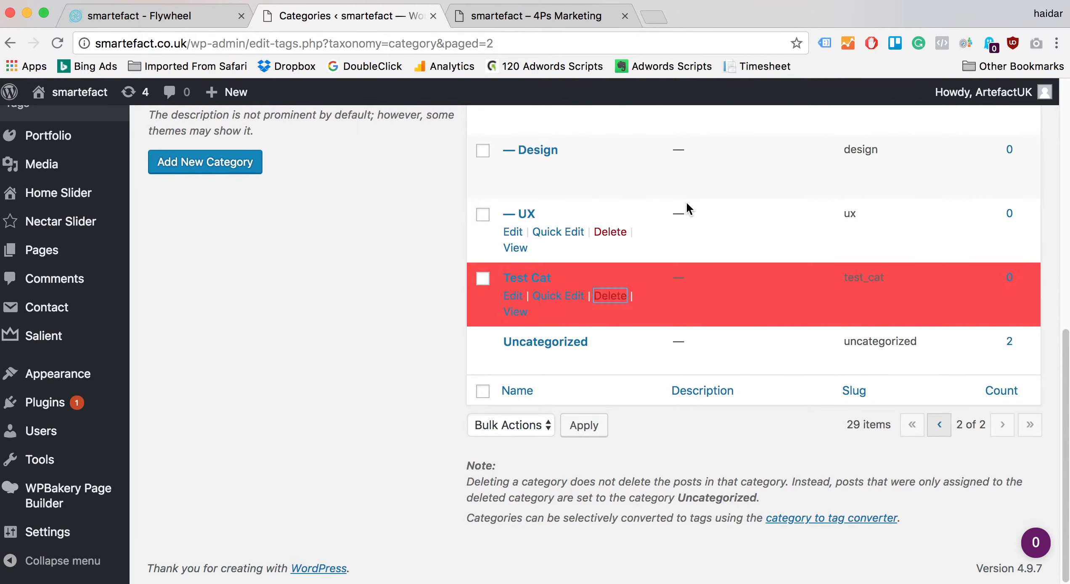
pyautogui.scroll(10, 410, 311)
pyautogui.scroll(-10, 409, 312)
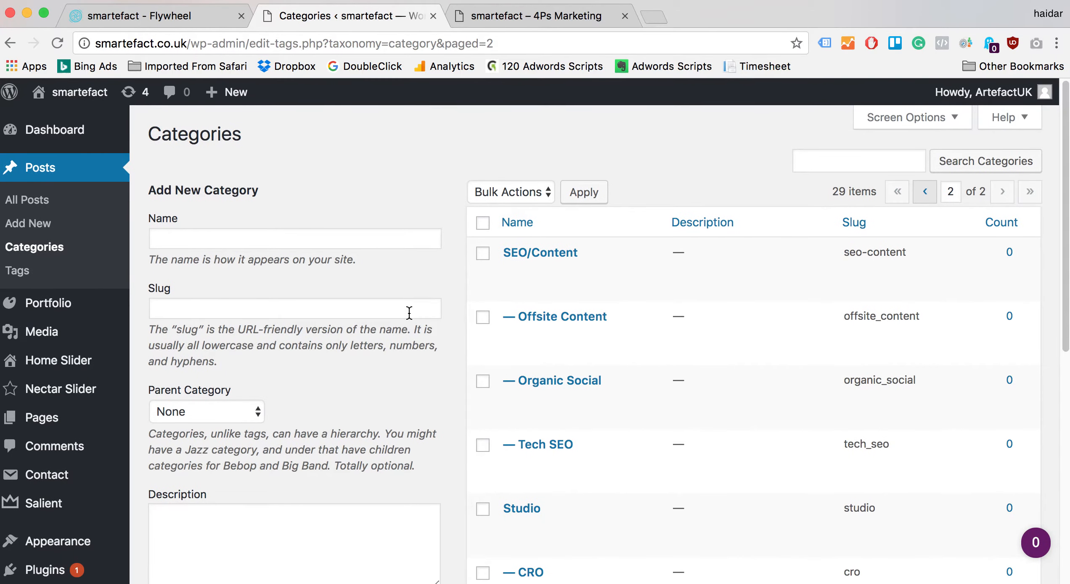
pyautogui.moveTo(571, 304)
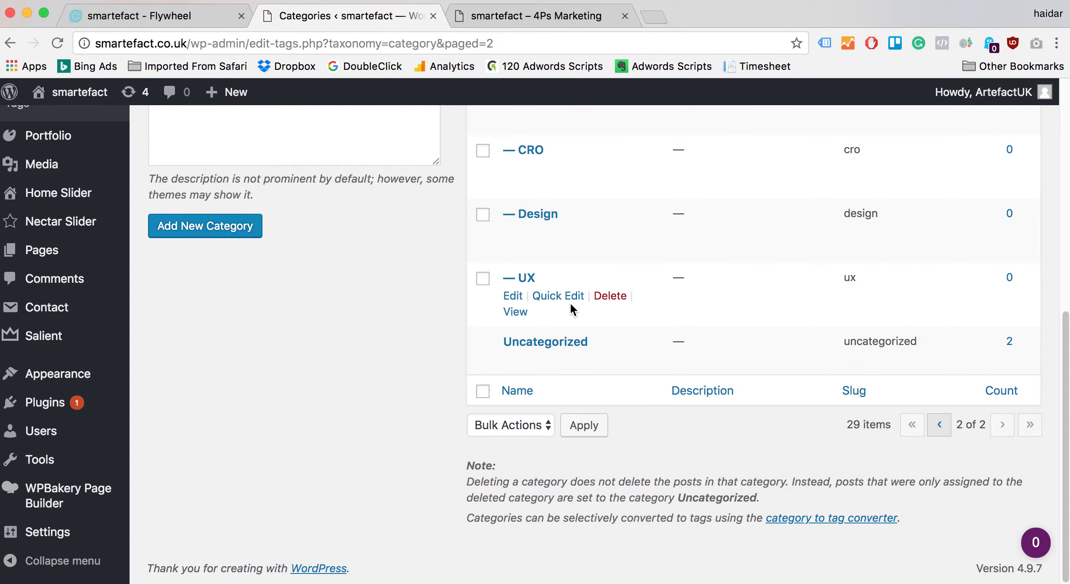
pyautogui.scroll(10, 370, 320)
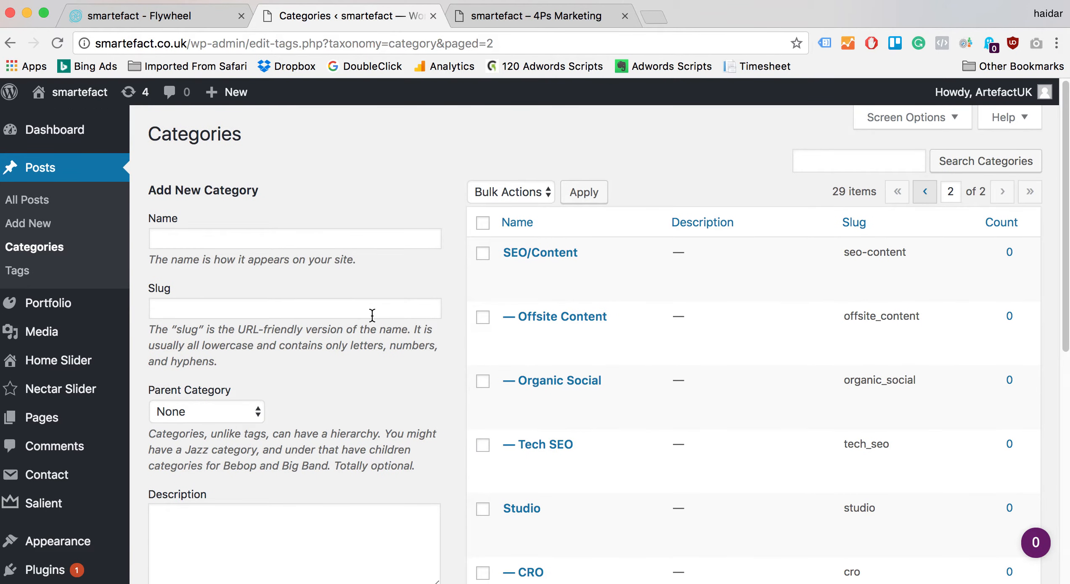